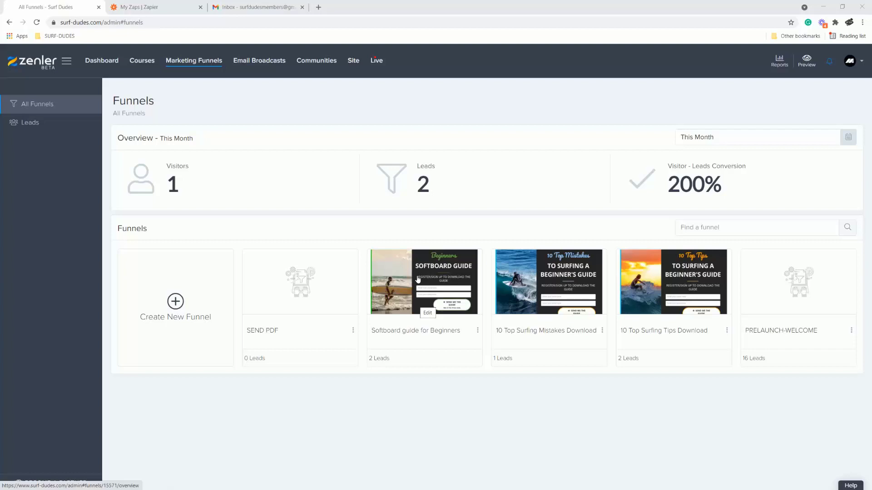
Switch from Zenler to the Zapier 'My Zaps' tab.
{"action": "left_click", "coordinate": [152, 7]}
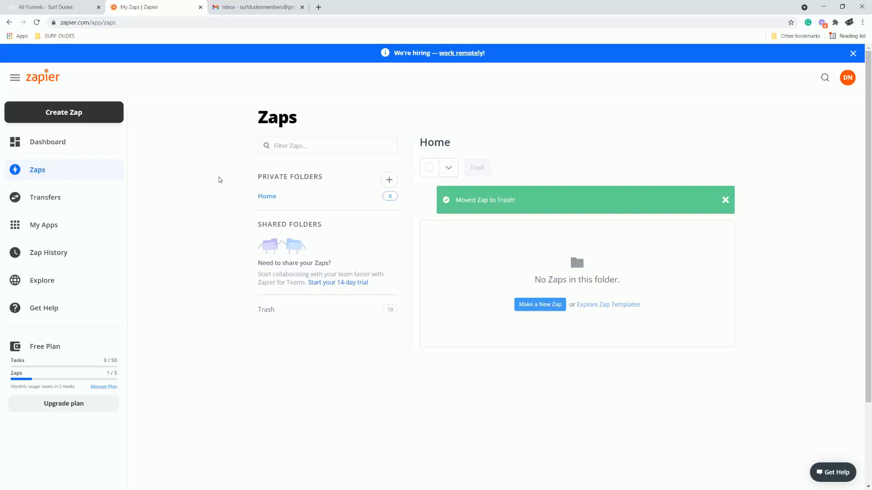
Create a new Zap with Zenler as the trigger app and New Funnel Subscription as its event.
{"action": "left_click", "coordinate": [71, 112]}
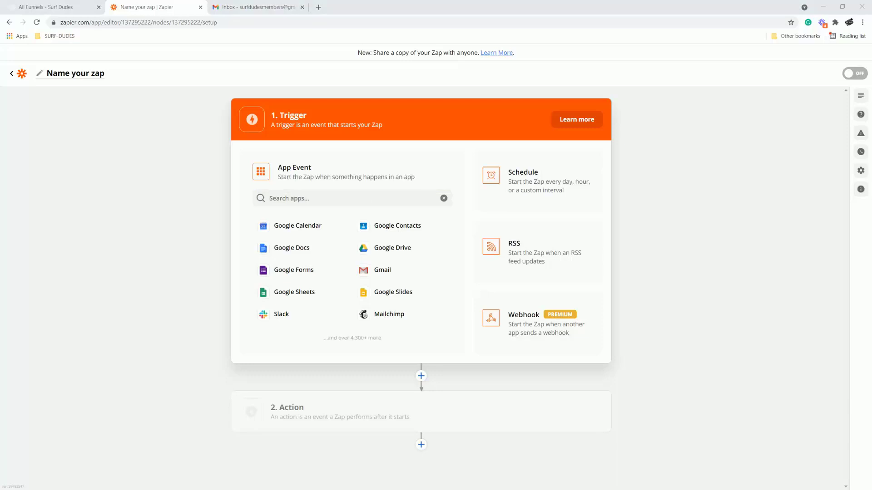
{"action": "left_click", "coordinate": [284, 197]}
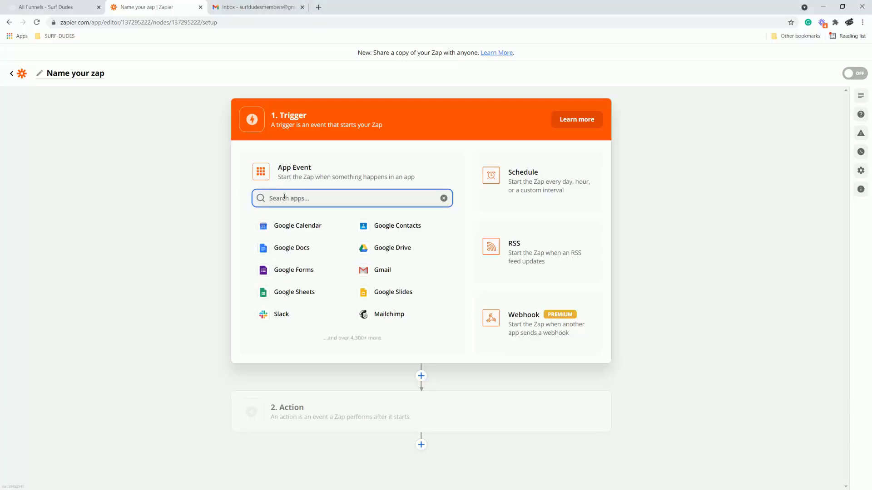
{"action": "type", "text": "zebler"}
{"action": "double_click", "coordinate": [282, 197]}
{"action": "type", "text": "ze"}
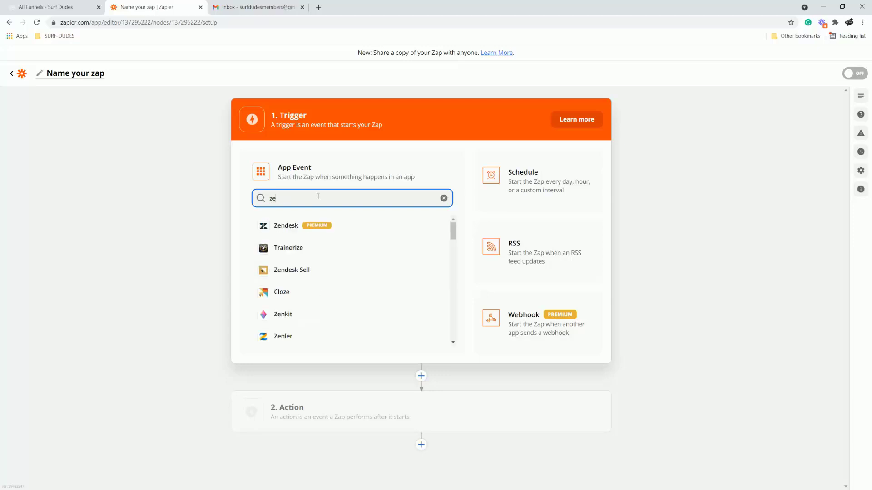
{"action": "type", "text": "nl"}
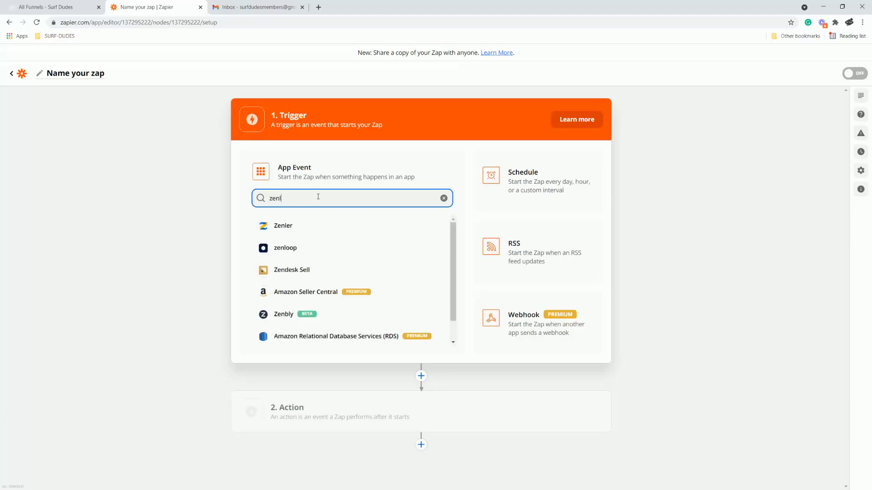
{"action": "left_click", "coordinate": [279, 229]}
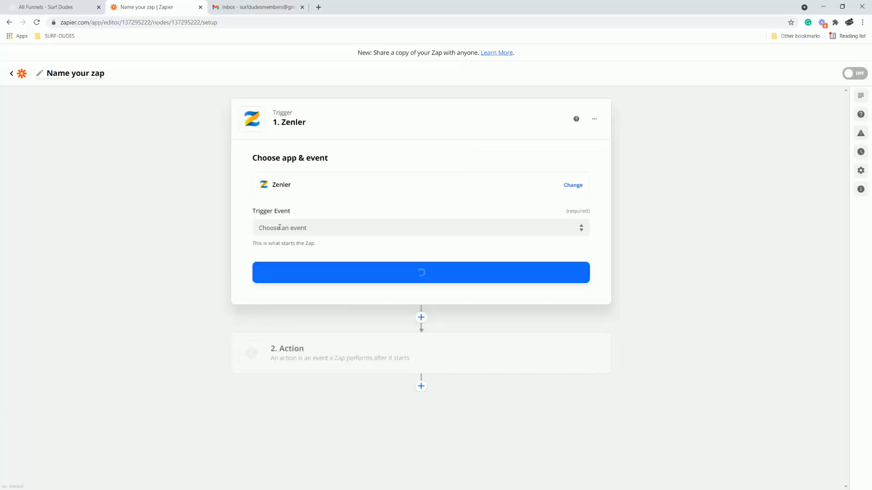
{"action": "left_click", "coordinate": [325, 230]}
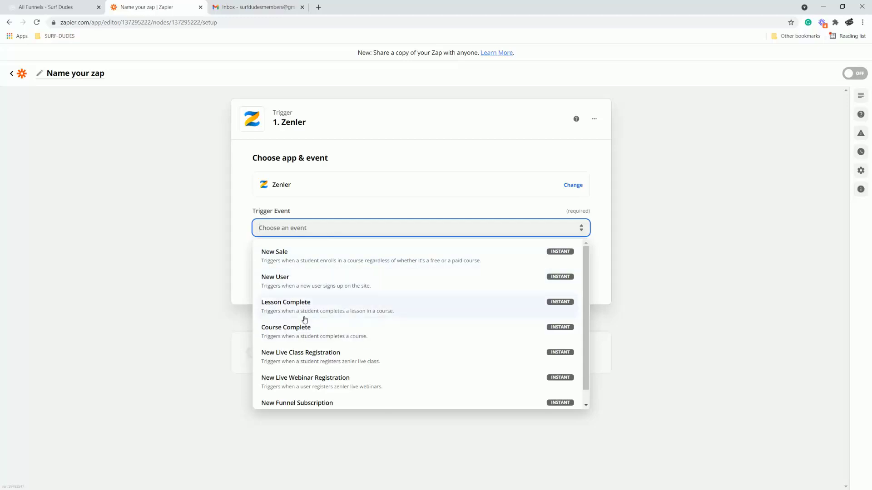
{"action": "scroll", "coordinate": [304, 314], "scroll_direction": "down", "scroll_amount": 1}
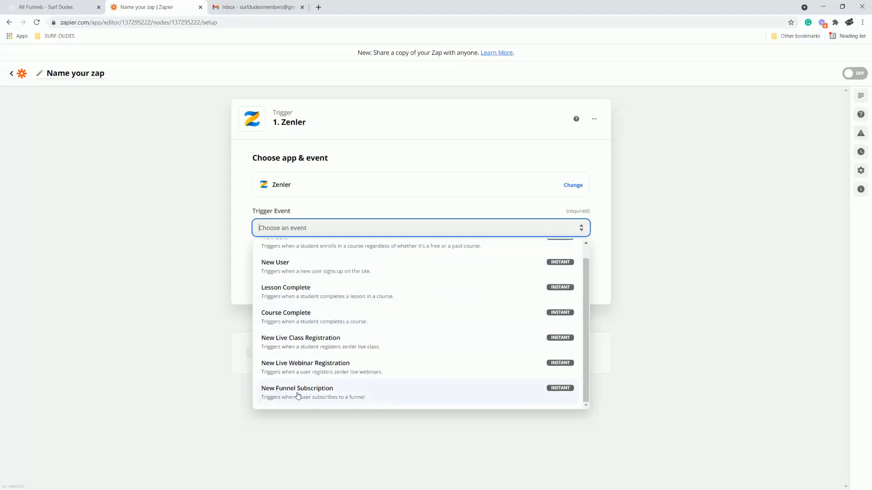
{"action": "scroll", "coordinate": [316, 348], "scroll_direction": "up", "scroll_amount": 1}
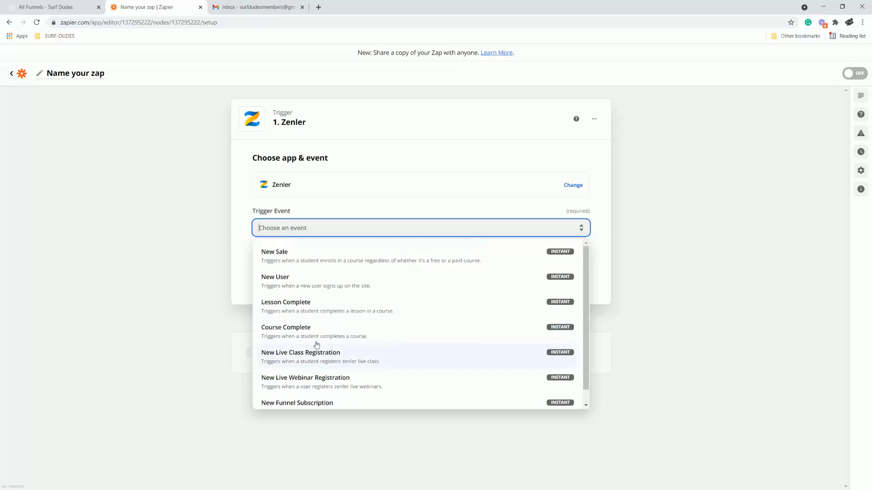
{"action": "scroll", "coordinate": [316, 347], "scroll_direction": "down", "scroll_amount": 1}
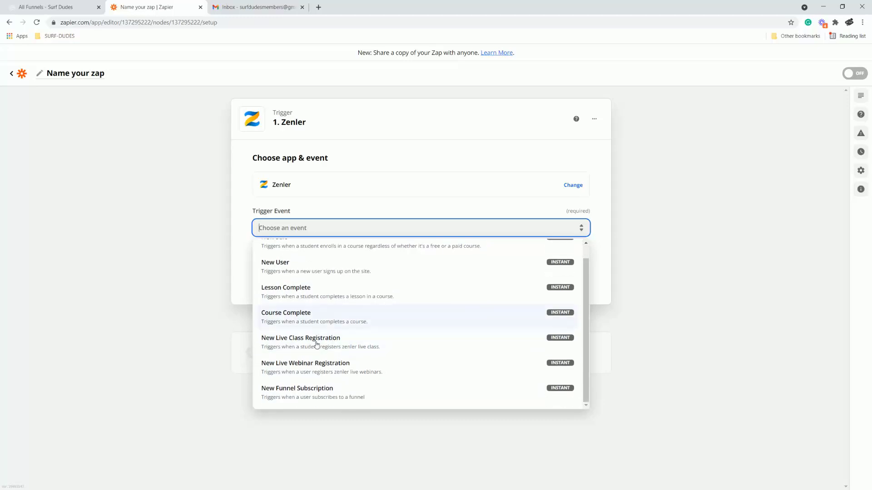
{"action": "left_click", "coordinate": [299, 392]}
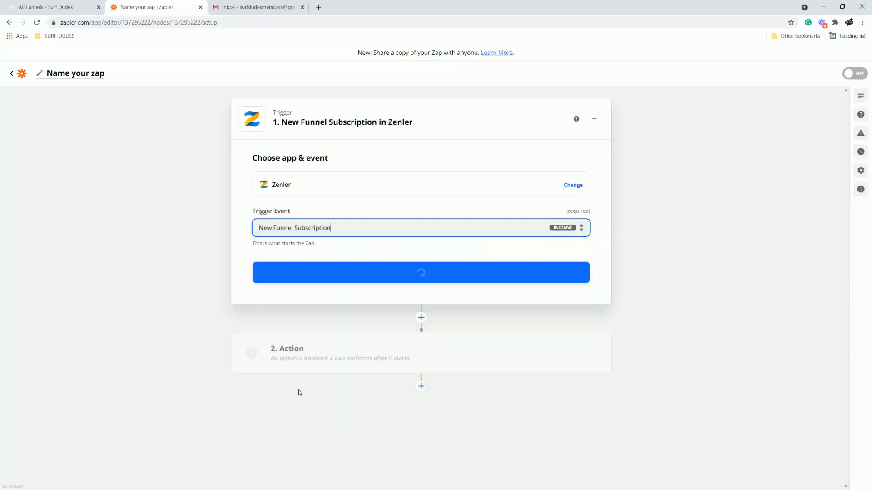
Confirm the trigger, begin connecting a new Zenler account, and return to the Zenler Funnels tab.
{"action": "left_click", "coordinate": [426, 273]}
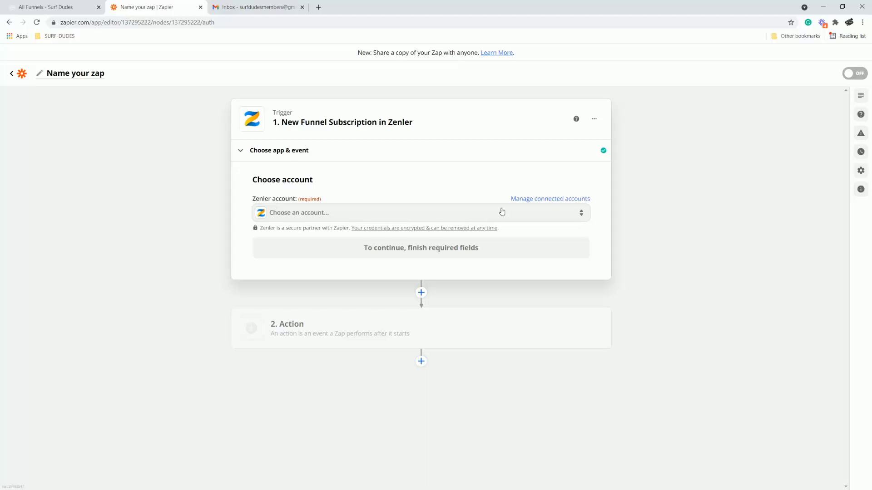
{"action": "left_click", "coordinate": [387, 218]}
{"action": "left_click", "coordinate": [305, 289]}
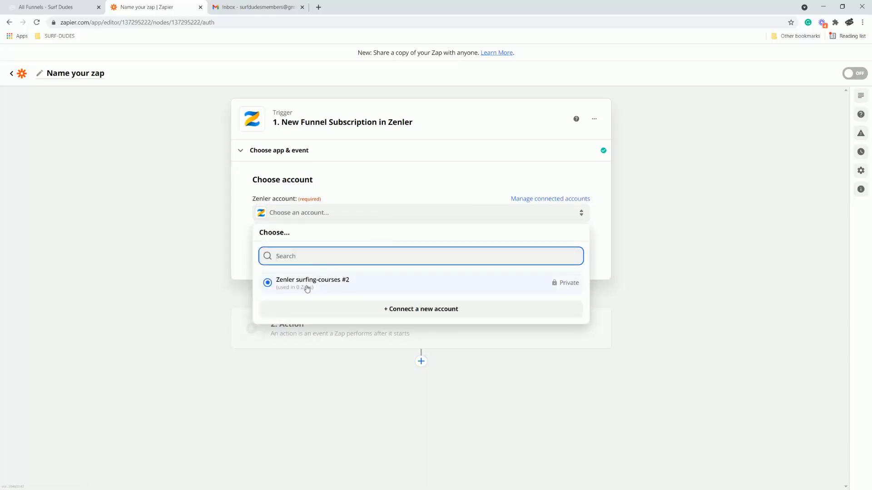
{"action": "left_click", "coordinate": [411, 310]}
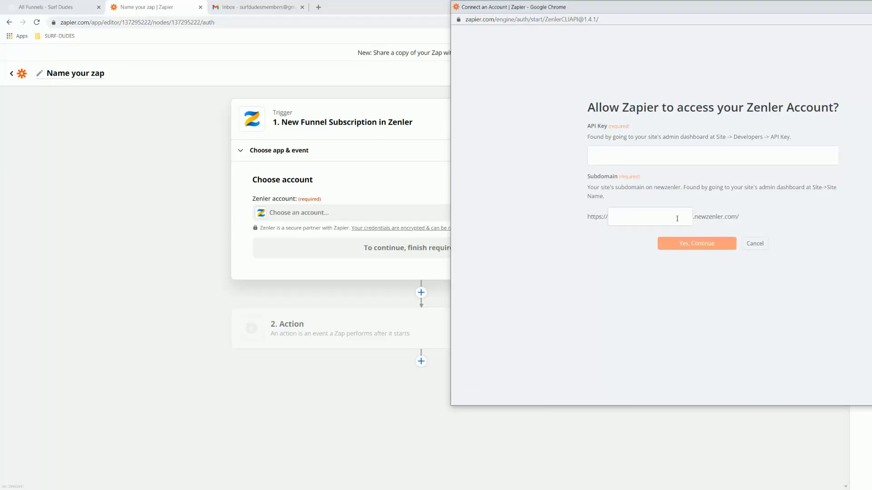
{"action": "left_click", "coordinate": [59, 9]}
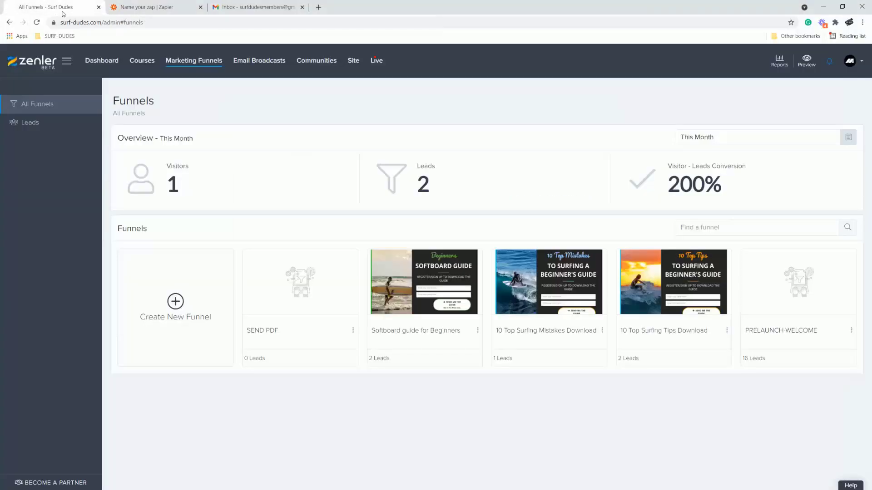
Open Zenler's site Integrations API key page in a new tab and copy the API key.
{"action": "right_click", "coordinate": [351, 61]}
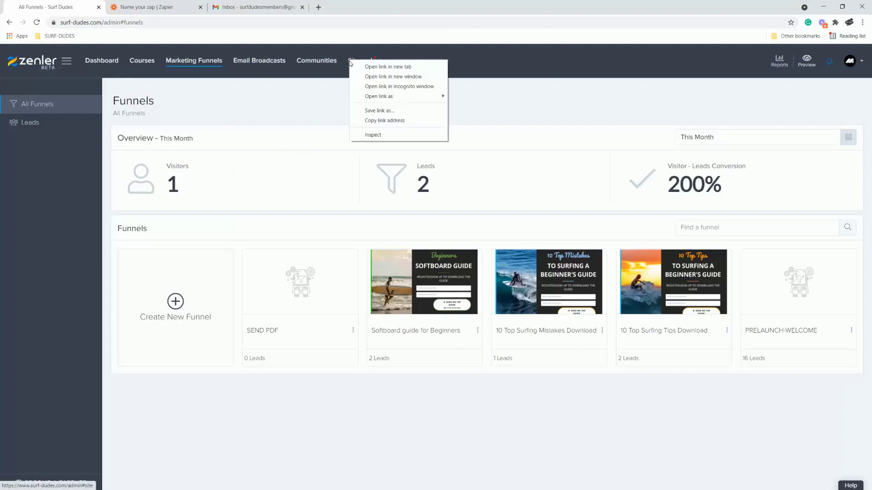
{"action": "left_click", "coordinate": [372, 67]}
{"action": "left_click", "coordinate": [145, 7]}
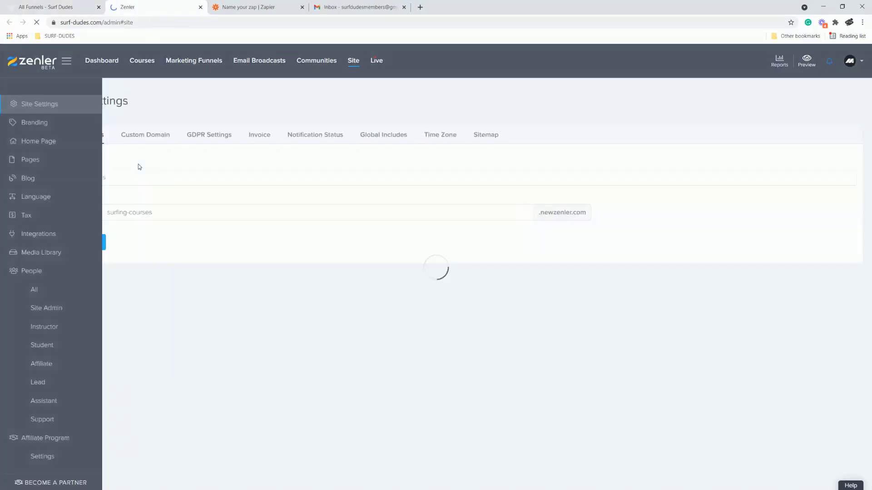
{"action": "left_click", "coordinate": [40, 235]}
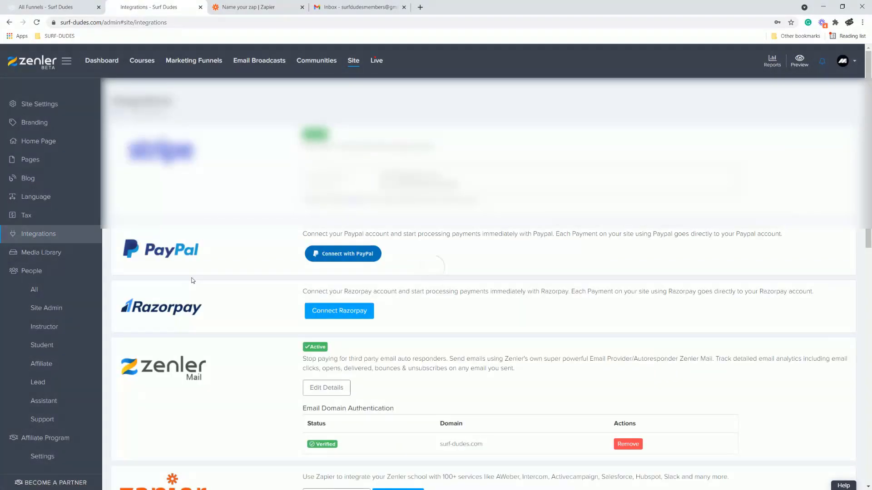
{"action": "scroll", "coordinate": [212, 286], "scroll_direction": "down", "scroll_amount": 5}
{"action": "left_click", "coordinate": [337, 263]}
{"action": "left_click", "coordinate": [622, 187]}
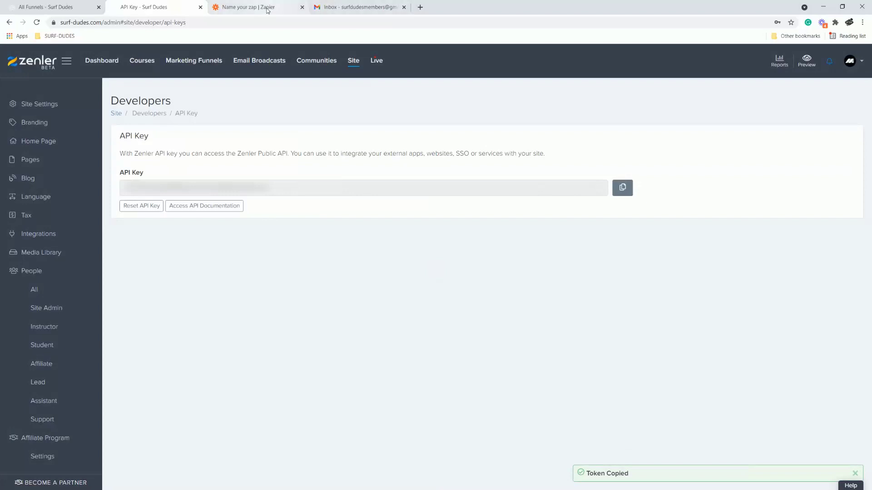
{"action": "left_click", "coordinate": [269, 8]}
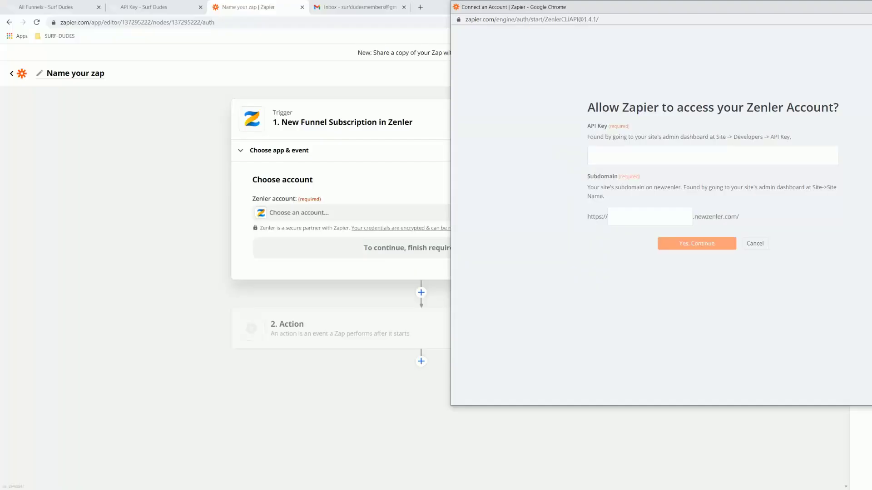
Fill the Zenler connection with the pasted API key and subdomain surfing-courses, then authorize it.
{"action": "key", "text": "ctrl+v"}
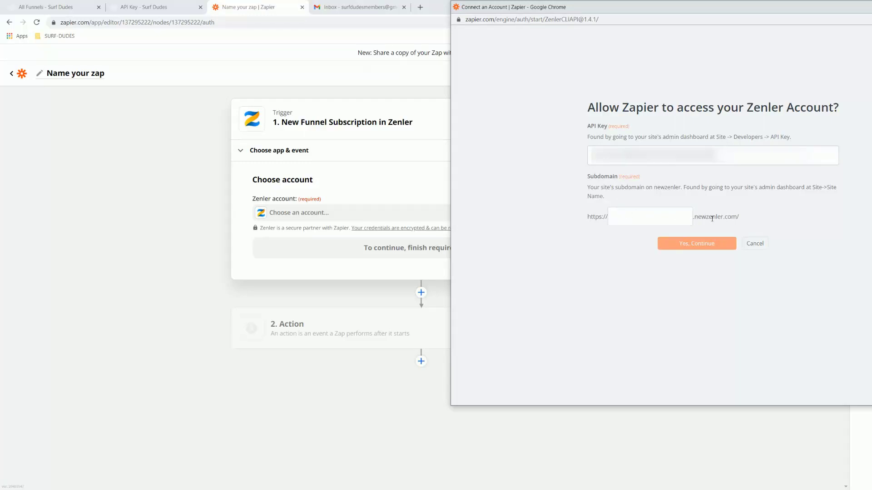
{"action": "left_click", "coordinate": [145, 8]}
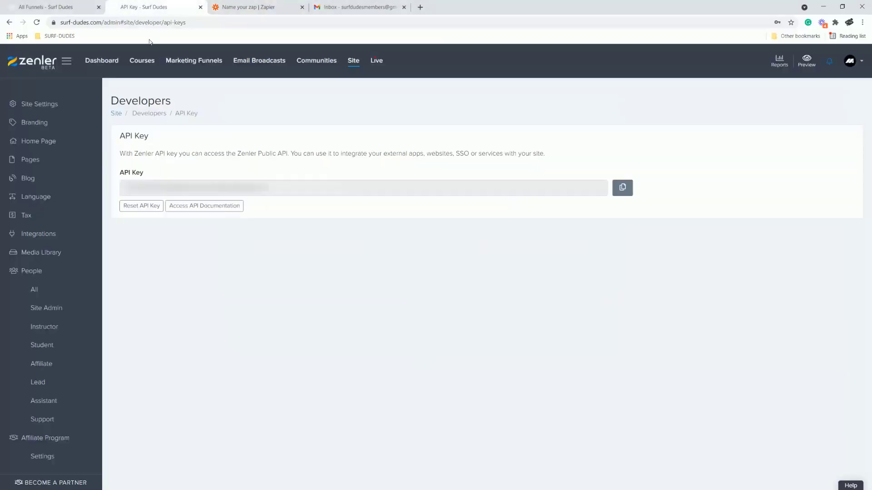
{"action": "left_click", "coordinate": [32, 109]}
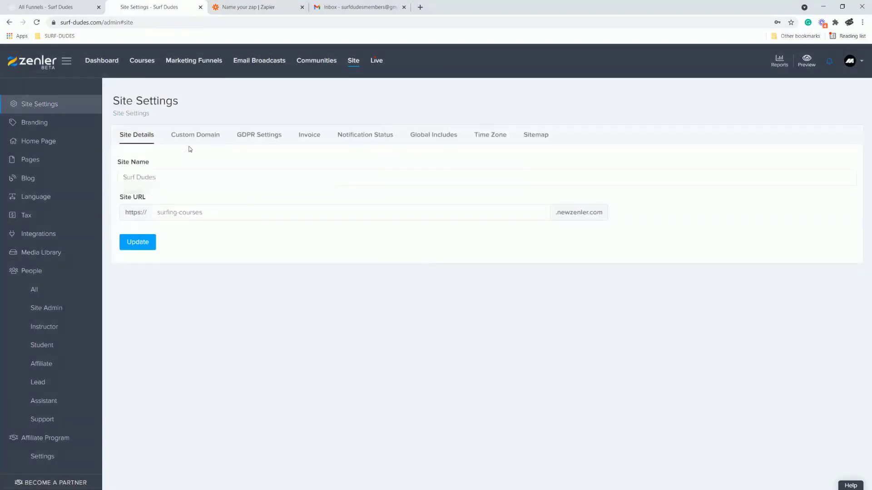
{"action": "left_click_drag", "start_coordinate": [210, 212], "coordinate": [153, 213]}
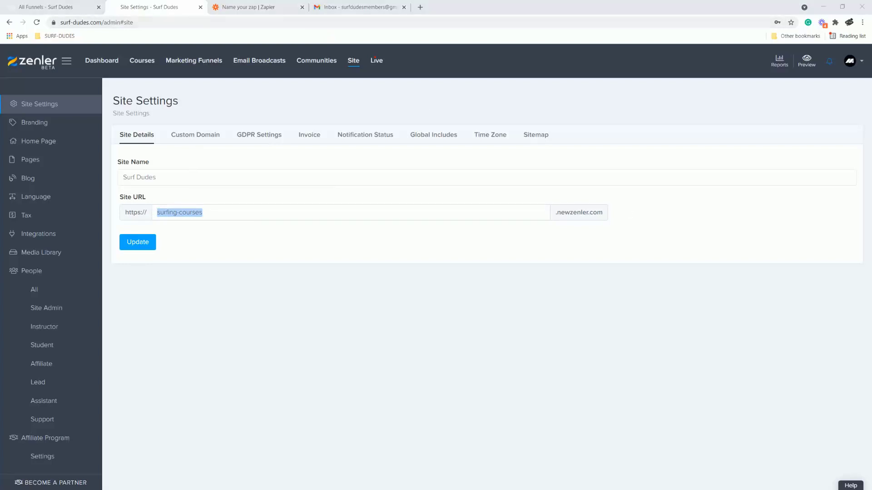
{"action": "key", "text": "alt+Tab"}
{"action": "left_click", "coordinate": [626, 217]}
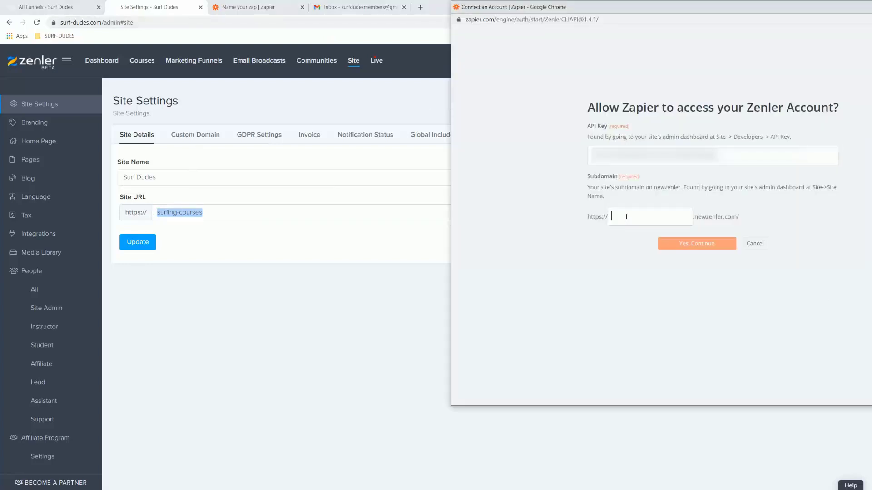
{"action": "key", "text": "ctrl+v"}
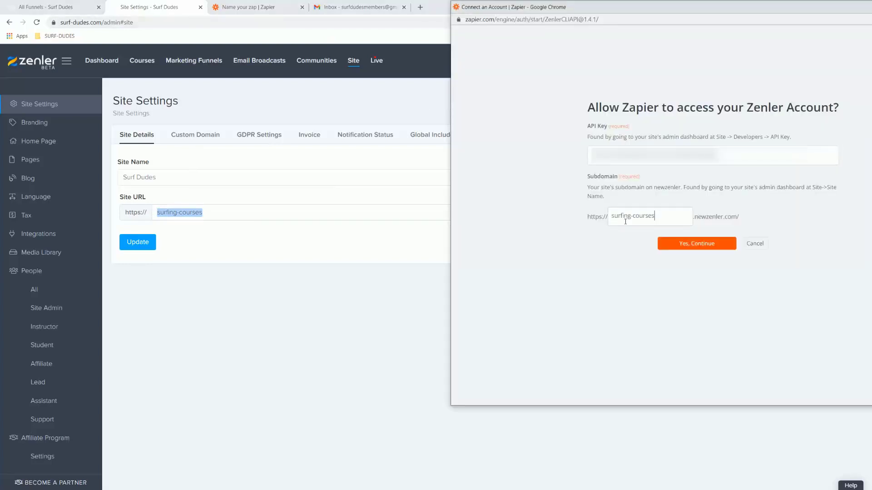
{"action": "left_click", "coordinate": [694, 247]}
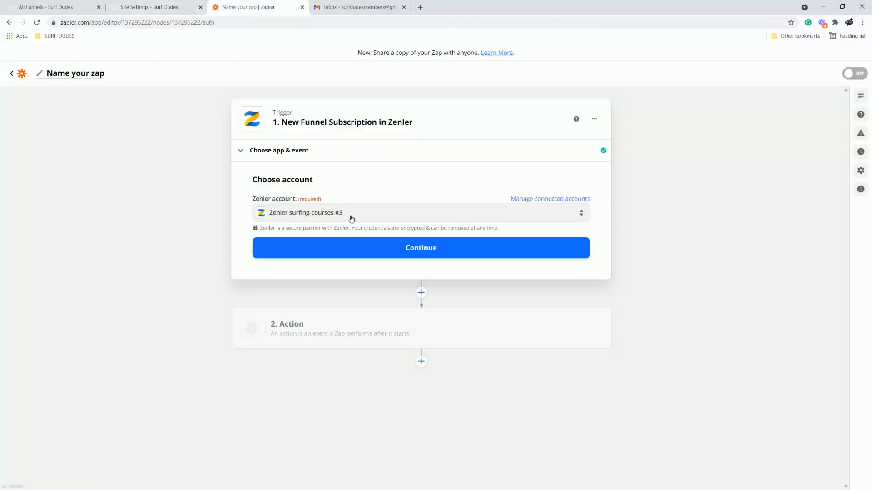
Test the Zenler trigger, getting the Softboard guide for Beginners subscription sample, and continue to the action.
{"action": "left_click", "coordinate": [423, 251]}
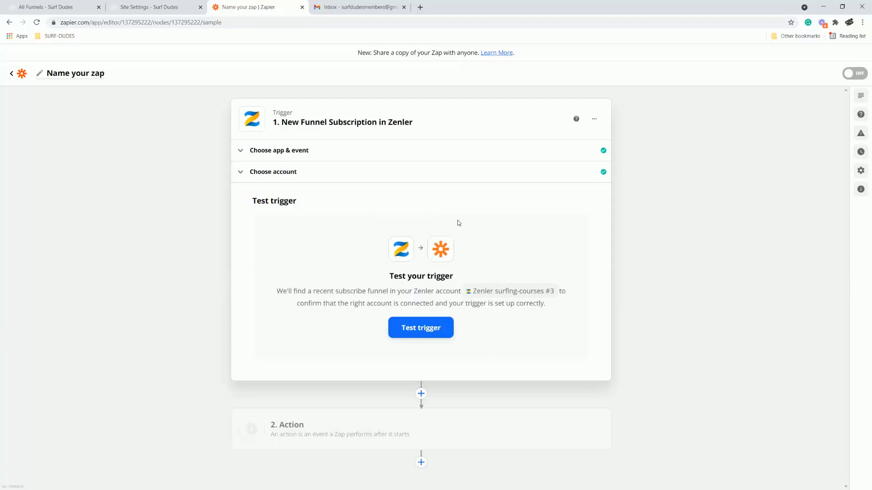
{"action": "left_click", "coordinate": [418, 328]}
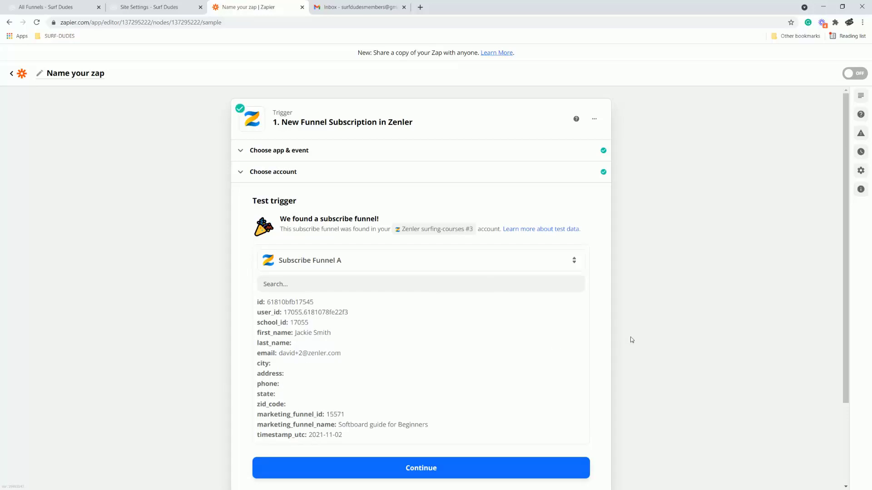
{"action": "scroll", "coordinate": [631, 339], "scroll_direction": "down", "scroll_amount": 2}
{"action": "left_click", "coordinate": [423, 378]}
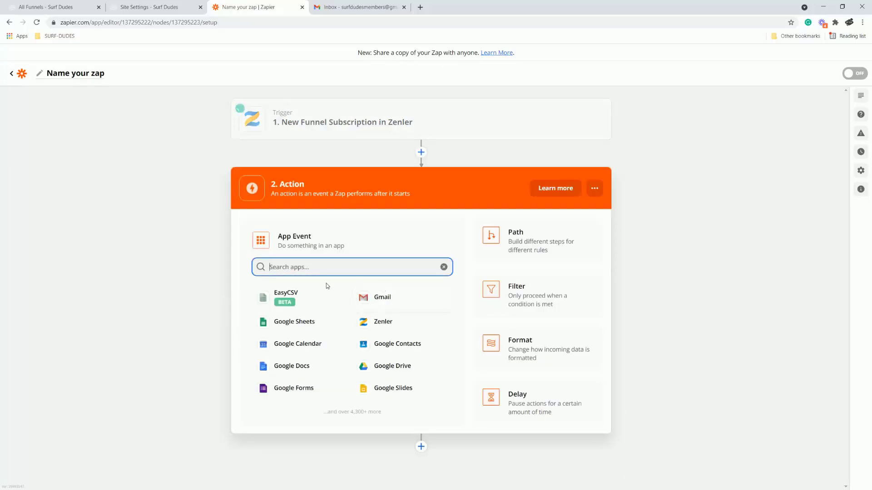
Set the action to Gmail's Send Email event using the connected Gmail account.
{"action": "left_click", "coordinate": [384, 299]}
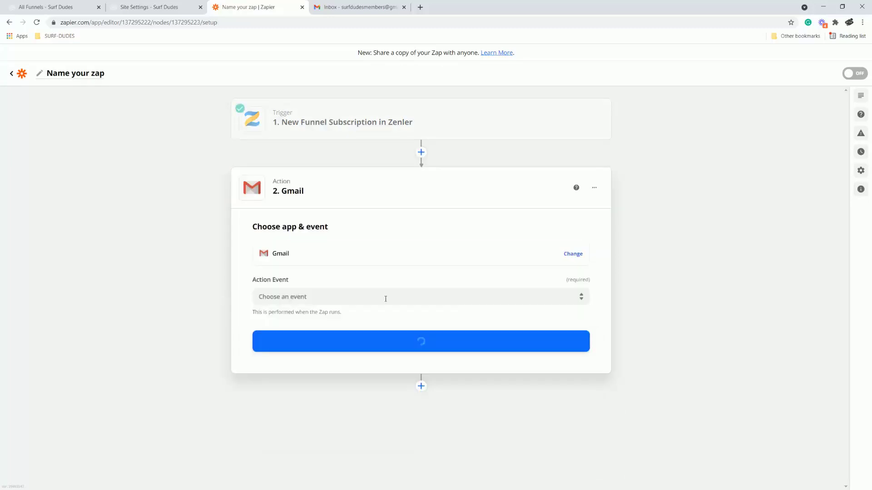
{"action": "left_click", "coordinate": [362, 299]}
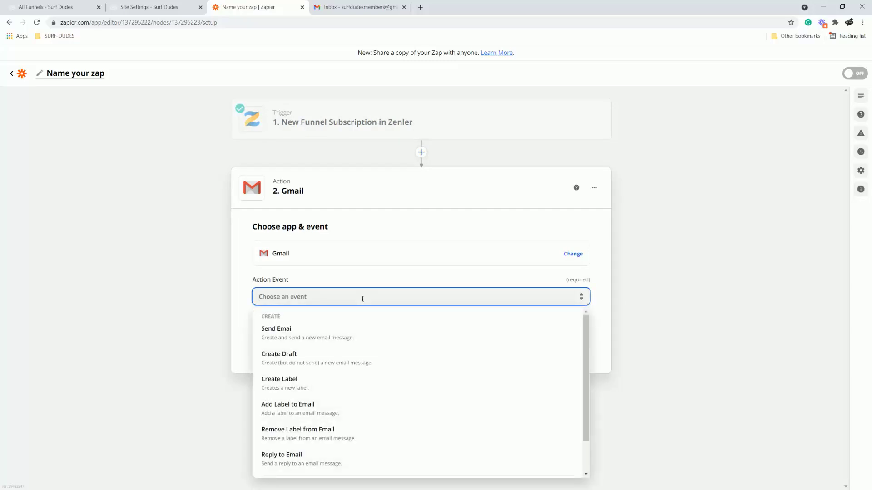
{"action": "left_click", "coordinate": [279, 336]}
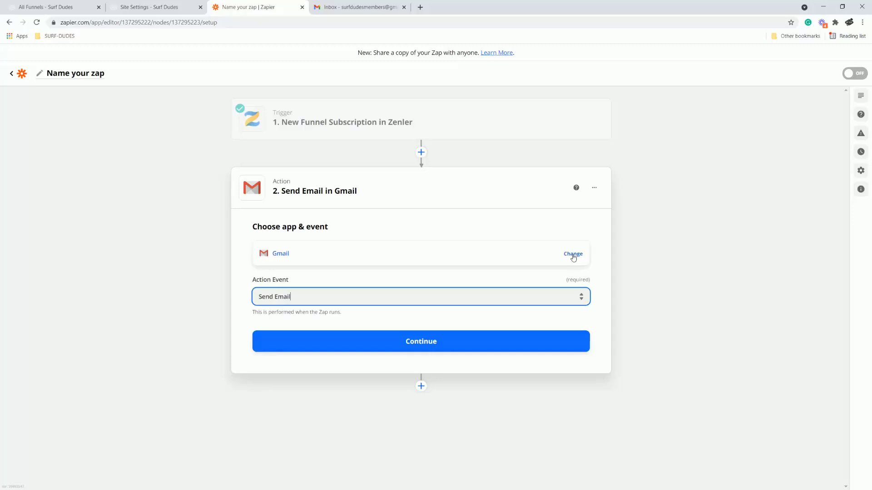
{"action": "left_click", "coordinate": [420, 343]}
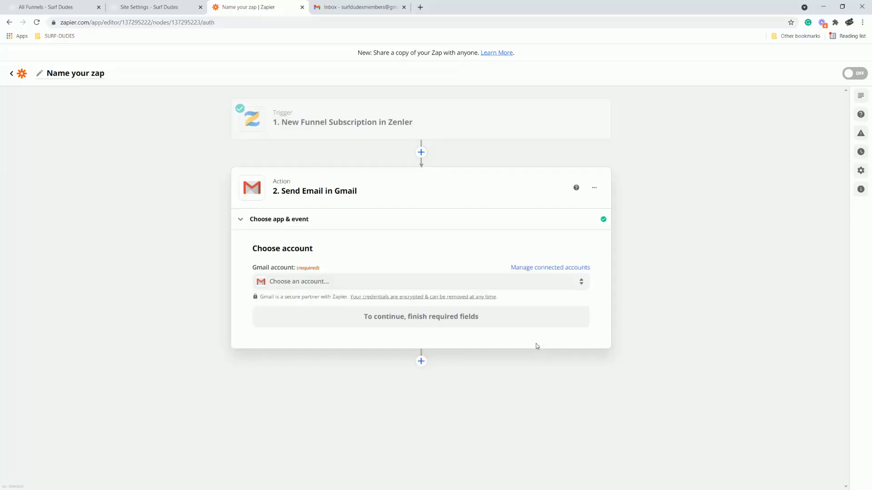
{"action": "left_click", "coordinate": [345, 288]}
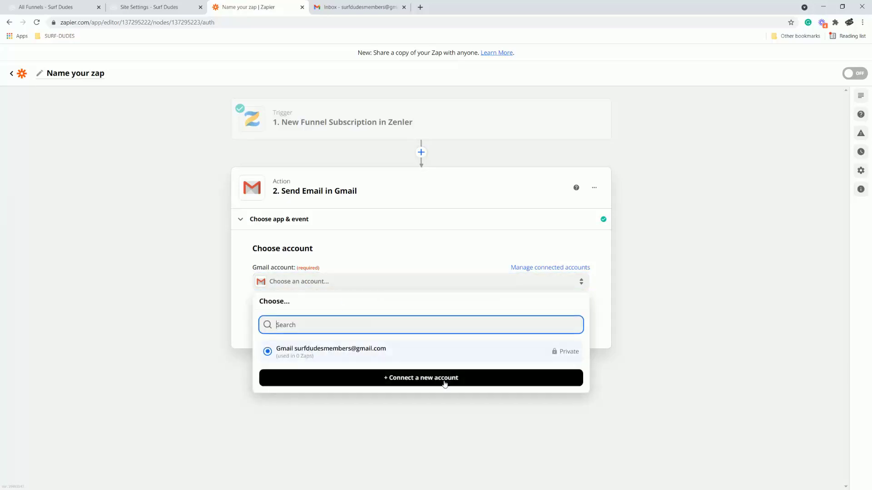
{"action": "left_click", "coordinate": [348, 352]}
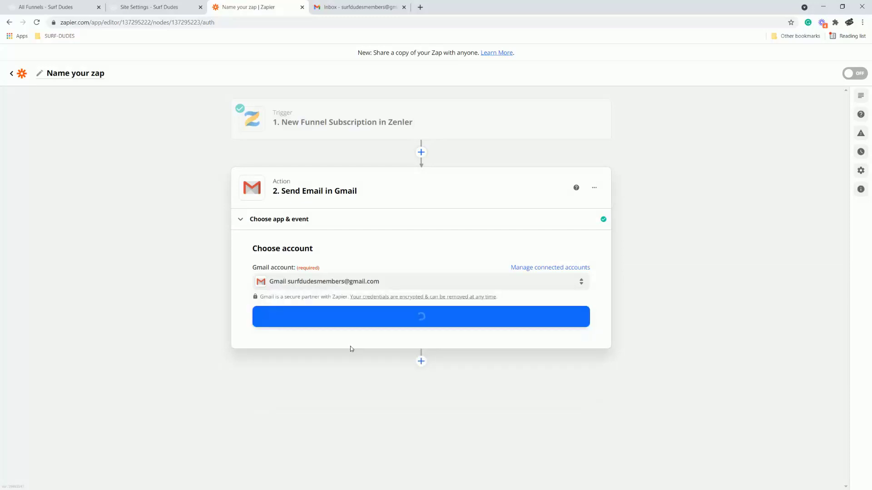
{"action": "left_click", "coordinate": [433, 319]}
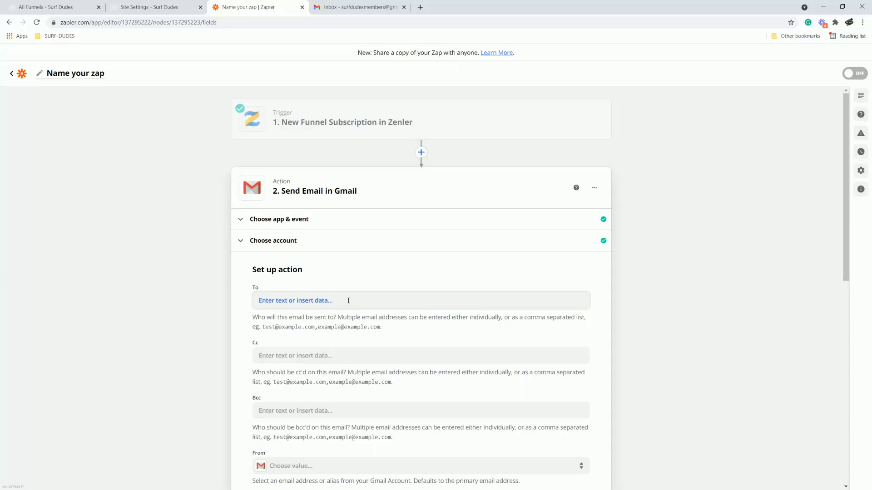
Enter the members' Gmail address as recipient and choose the business-domain address as sender.
{"action": "left_click", "coordinate": [348, 301]}
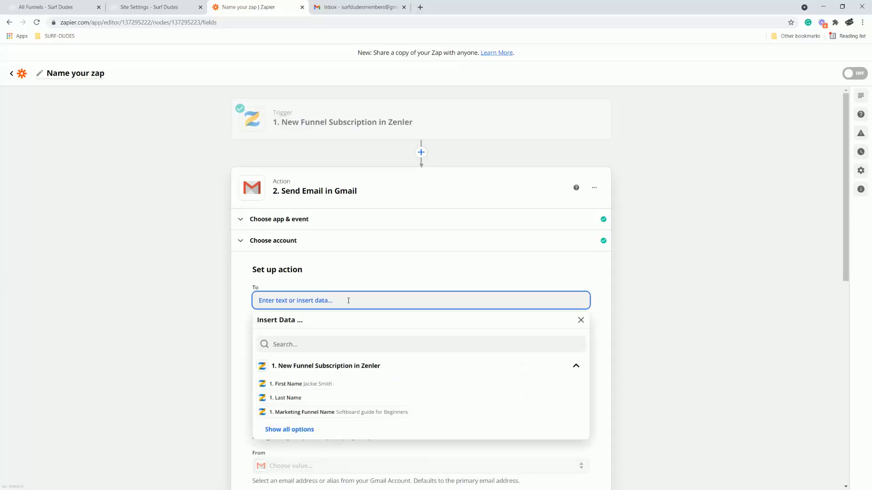
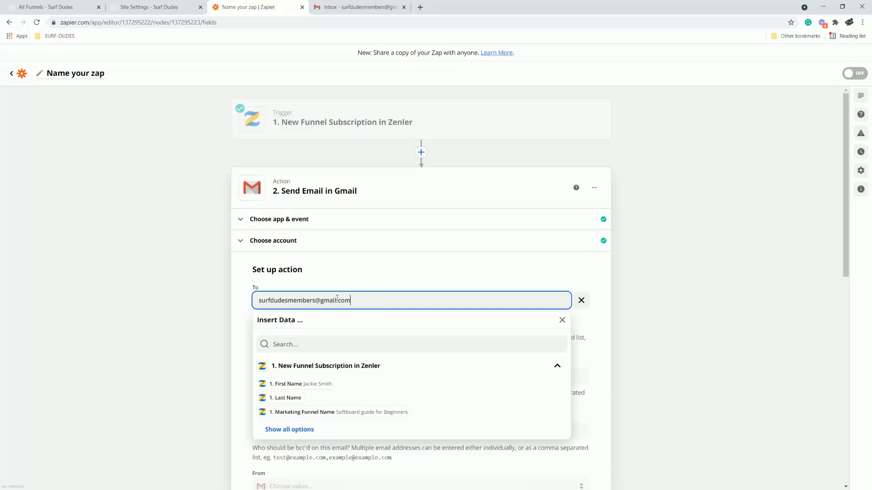
{"action": "left_click", "coordinate": [633, 309]}
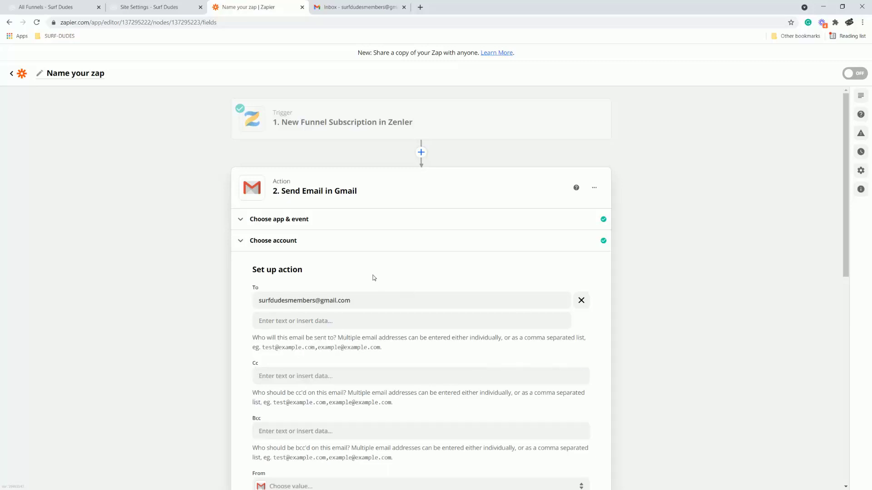
{"action": "scroll", "coordinate": [678, 317], "scroll_direction": "down", "scroll_amount": 5}
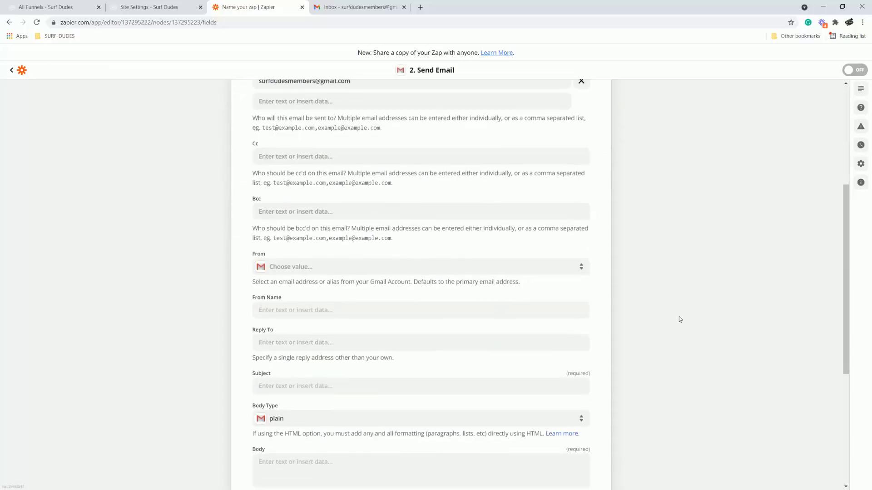
{"action": "scroll", "coordinate": [679, 318], "scroll_direction": "down", "scroll_amount": 1}
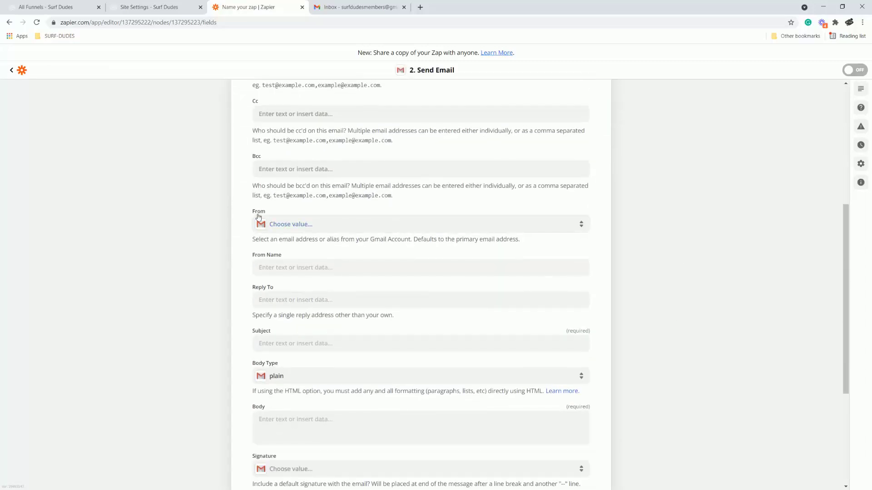
{"action": "left_click", "coordinate": [316, 226]}
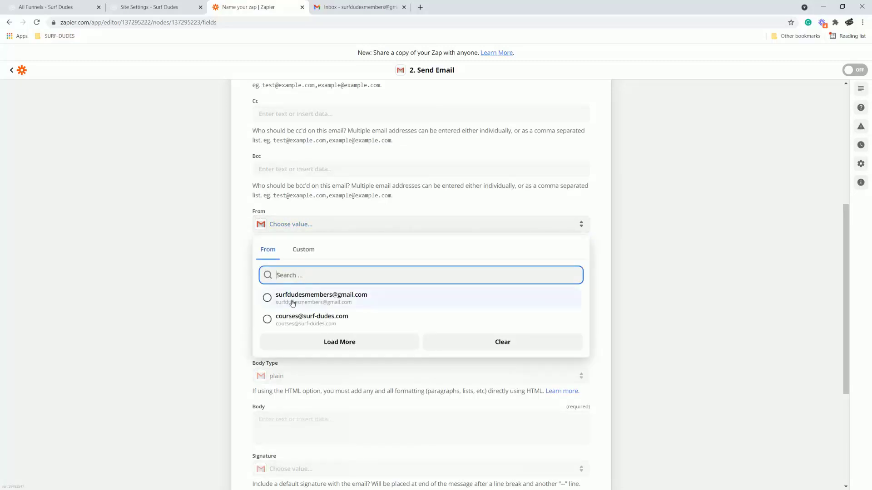
{"action": "left_click", "coordinate": [288, 323]}
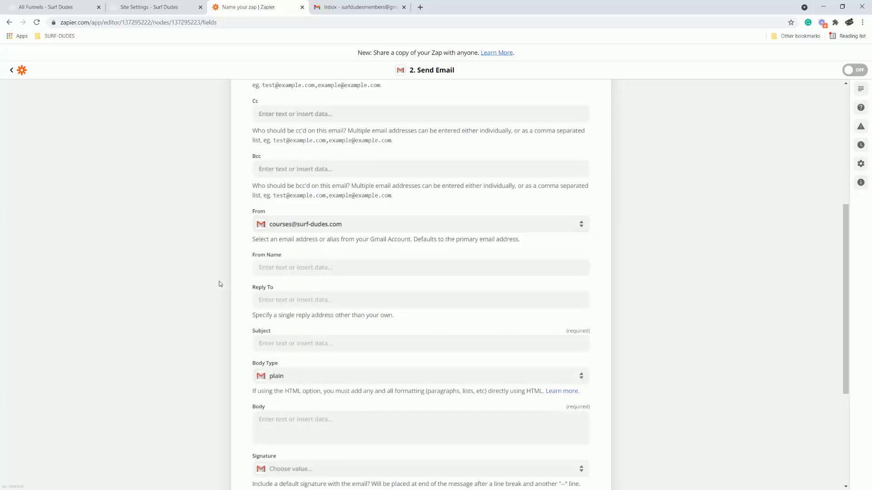
Map From Name to the subscriber's First Name and Last Name.
{"action": "scroll", "coordinate": [218, 282], "scroll_direction": "down", "scroll_amount": 2}
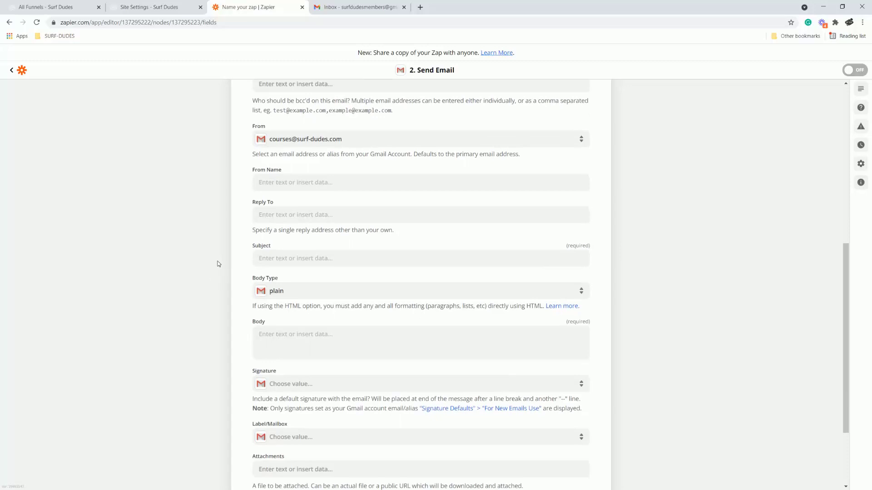
{"action": "left_click", "coordinate": [292, 180]}
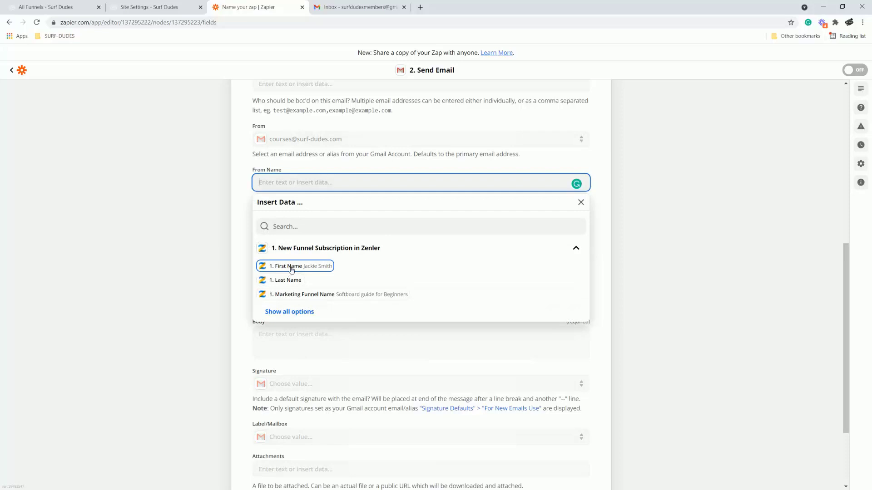
{"action": "left_click", "coordinate": [289, 312]}
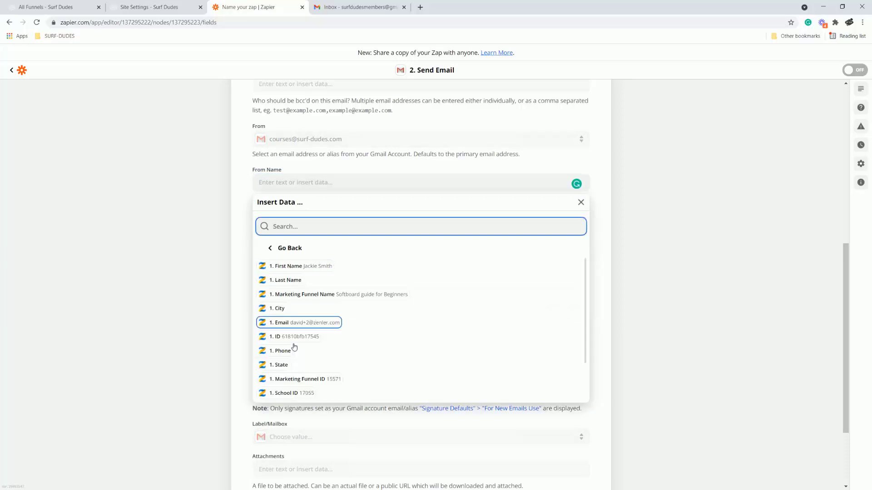
{"action": "left_click", "coordinate": [282, 267]}
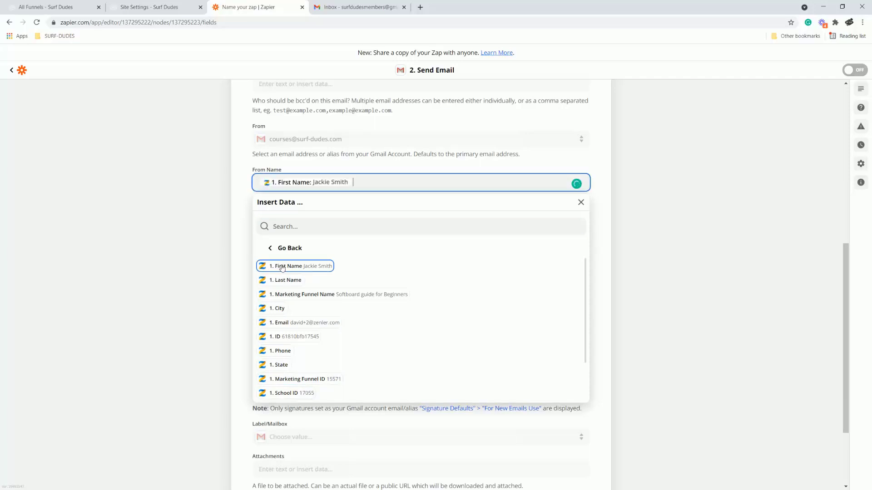
{"action": "left_click", "coordinate": [282, 280]}
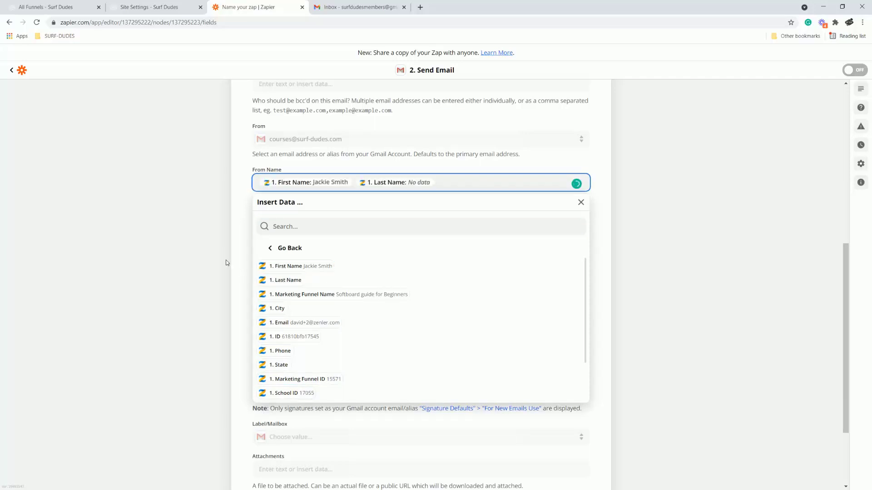
{"action": "left_click", "coordinate": [205, 260]}
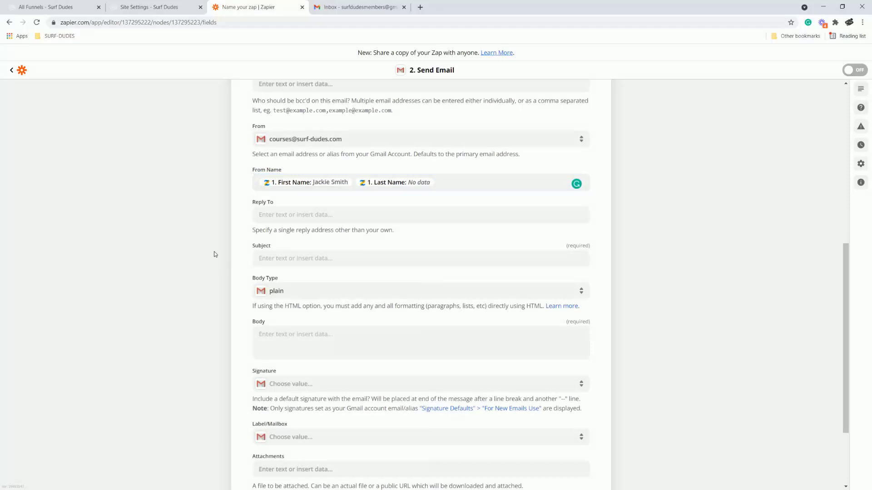
Map Reply To to the subscriber's Email.
{"action": "left_click", "coordinate": [277, 216]}
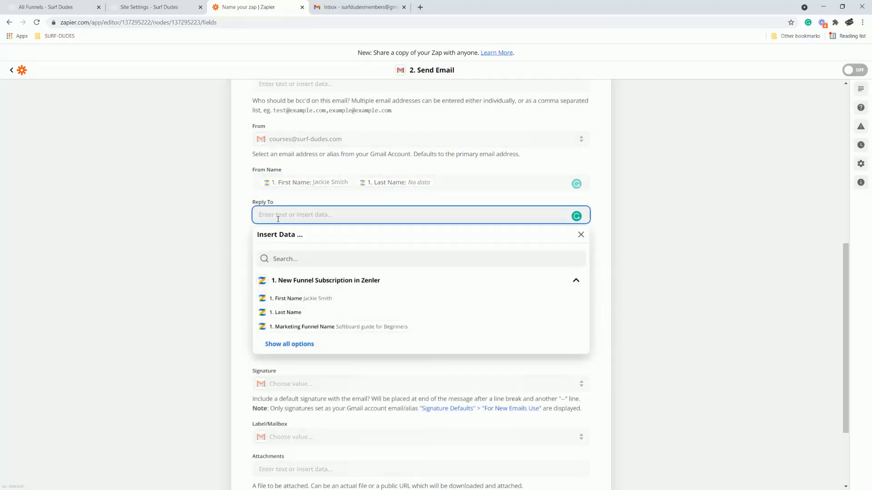
{"action": "left_click", "coordinate": [296, 345]}
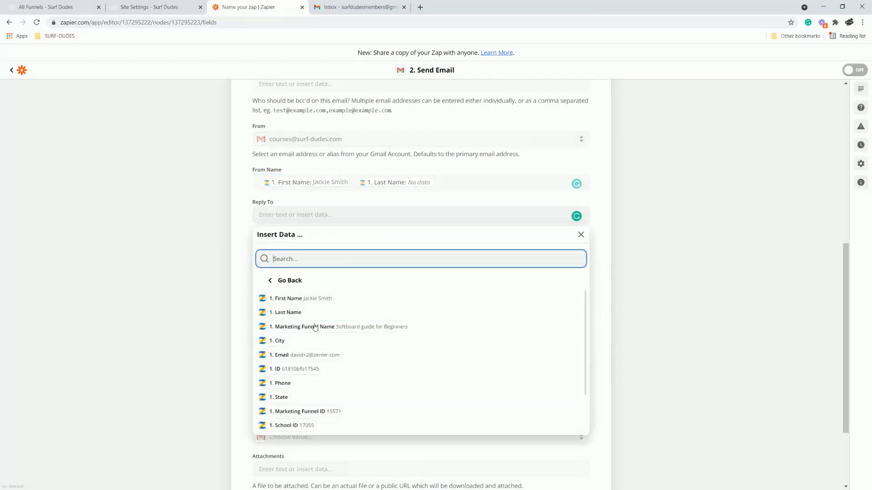
{"action": "left_click", "coordinate": [306, 359]}
{"action": "left_click", "coordinate": [197, 246]}
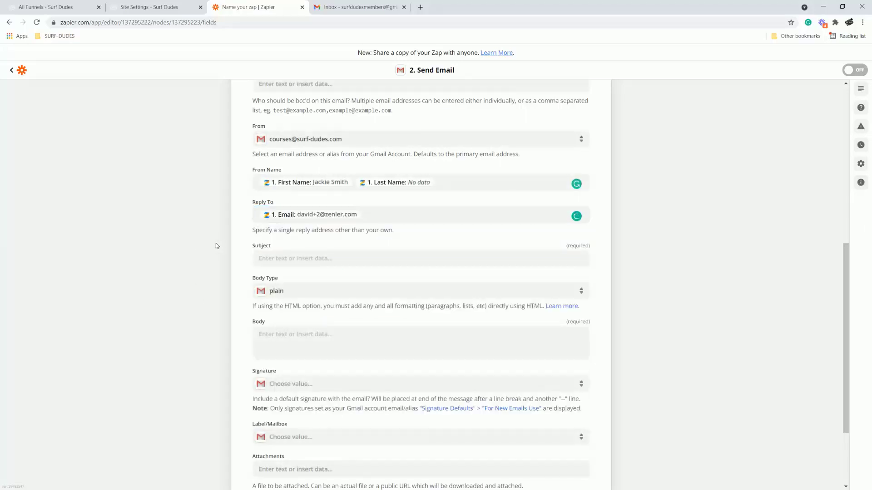
{"action": "left_click", "coordinate": [278, 259]}
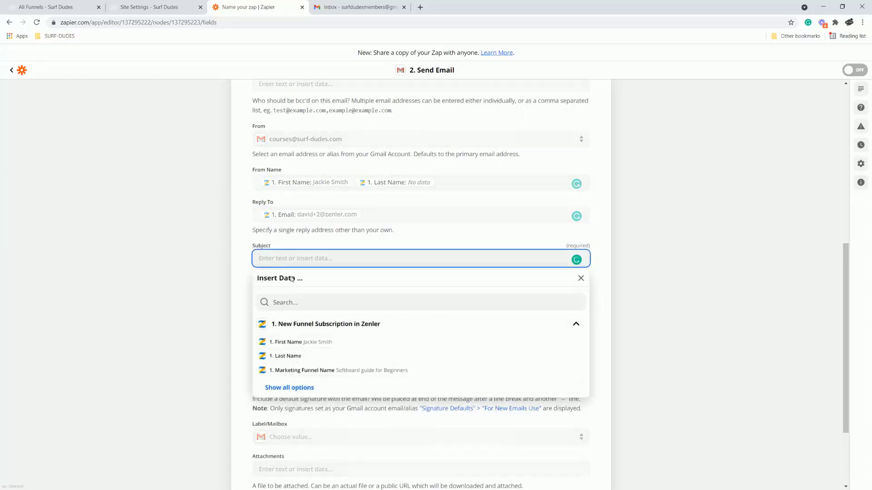
Set the Subject to the Marketing Funnel Name plus 'Feedback' and keep the body format plain.
{"action": "left_click", "coordinate": [318, 372]}
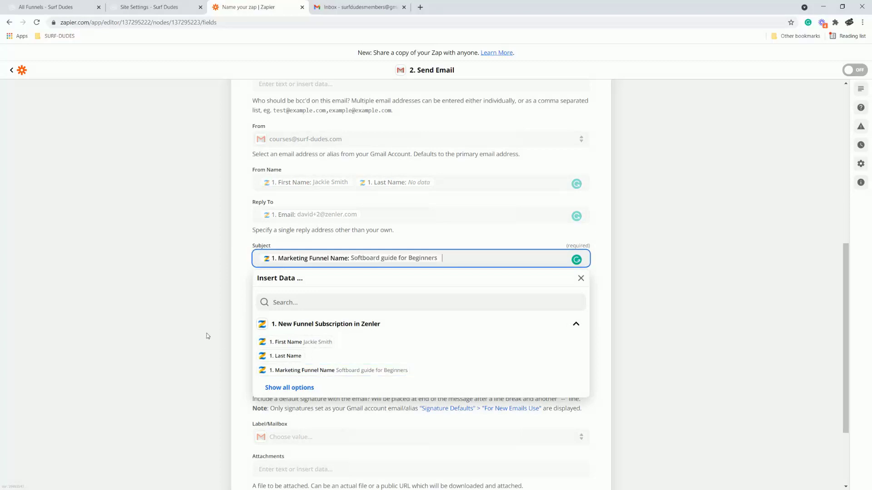
{"action": "type", "text": "Feedback"}
{"action": "left_click", "coordinate": [177, 333]}
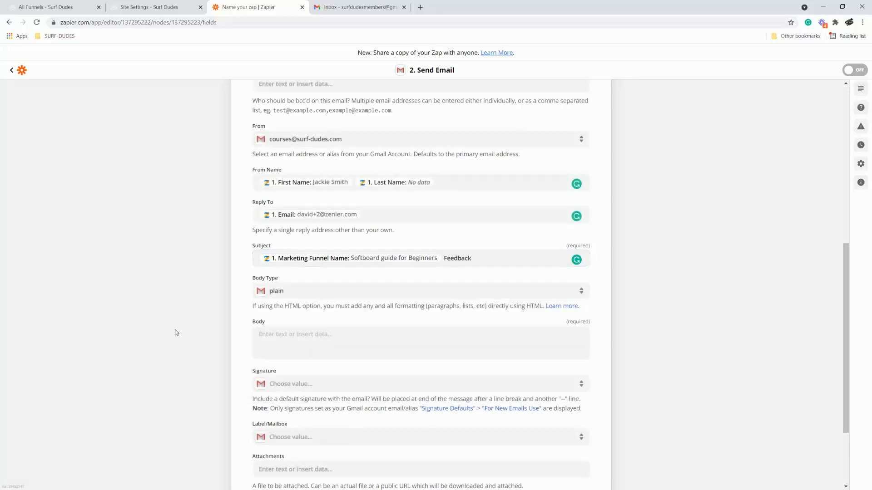
{"action": "left_click", "coordinate": [295, 294]}
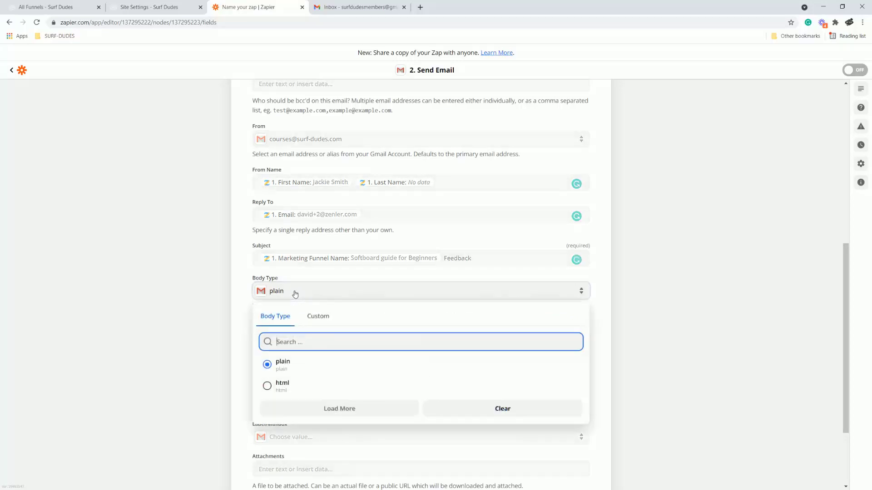
{"action": "left_click", "coordinate": [213, 304]}
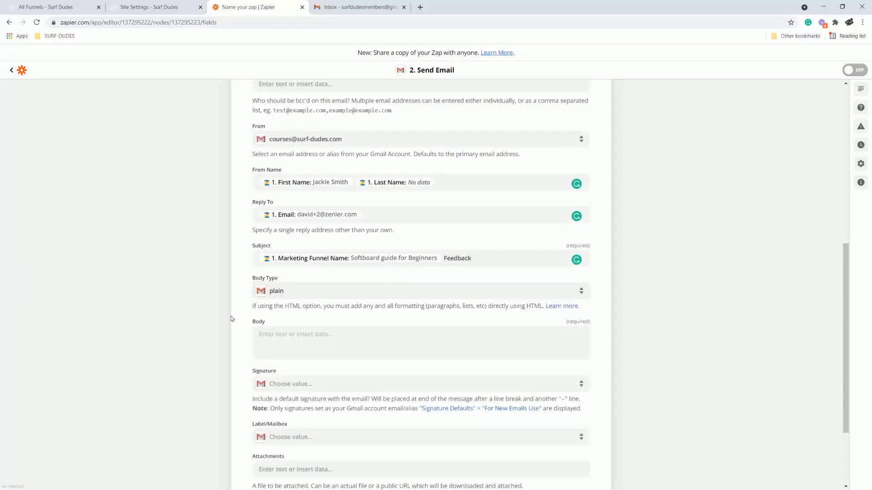
Start the body with 'New signup from' the funnel name and 'Name:' with first and last name.
{"action": "left_click", "coordinate": [268, 336]}
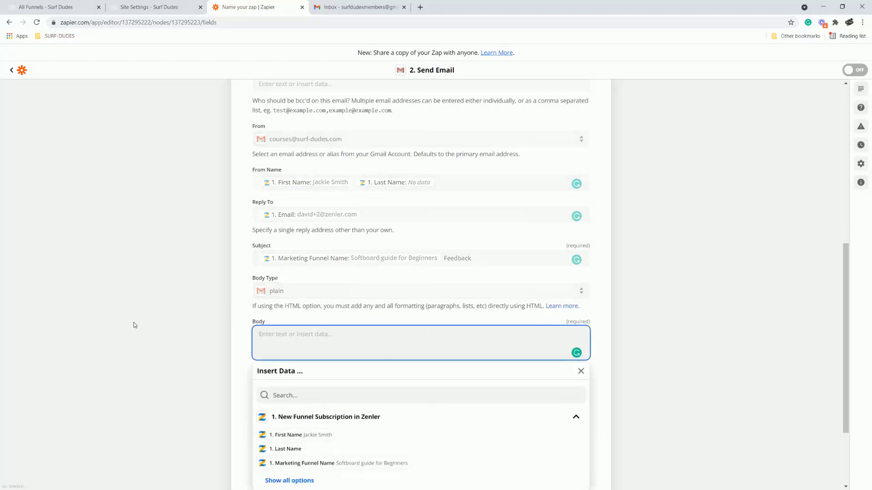
{"action": "type", "text": "New signup from"}
{"action": "left_click", "coordinate": [323, 464]}
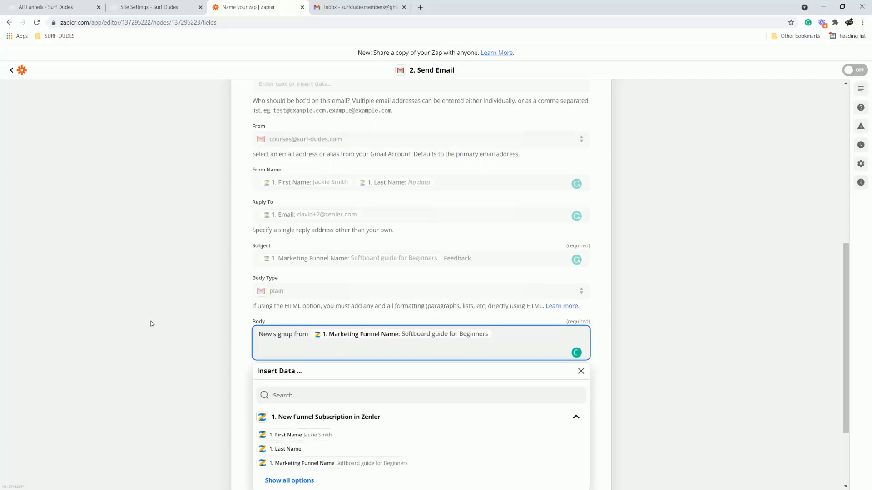
{"action": "type", "text": "Name:"}
{"action": "left_click", "coordinate": [282, 436]}
{"action": "left_click", "coordinate": [286, 449]}
Add 'Email:' and 'Tele:' body lines with the subscriber's Email and Phone, then continue.
{"action": "key", "text": "Return"}
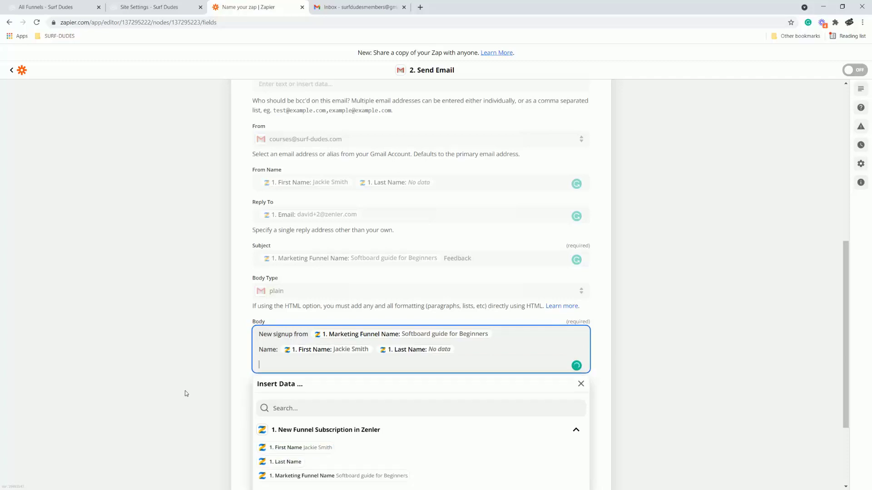
{"action": "type", "text": "Email:"}
{"action": "scroll", "coordinate": [461, 440], "scroll_direction": "down", "scroll_amount": 3}
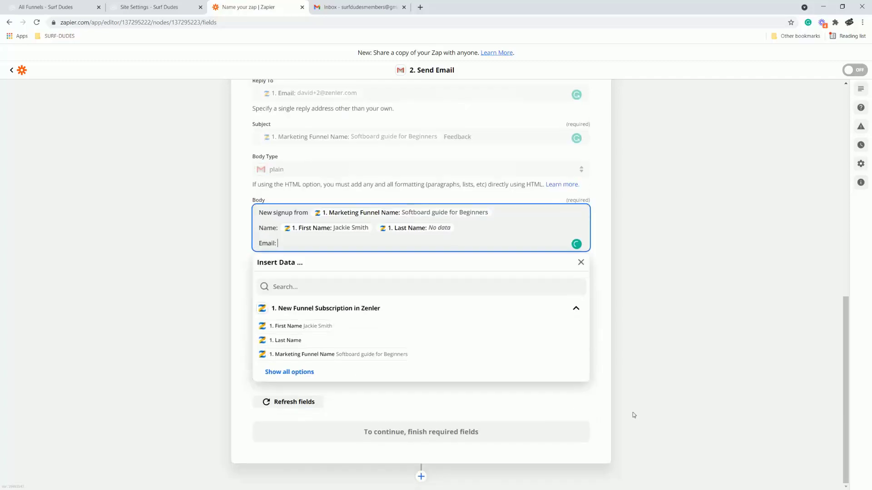
{"action": "left_click", "coordinate": [299, 373]}
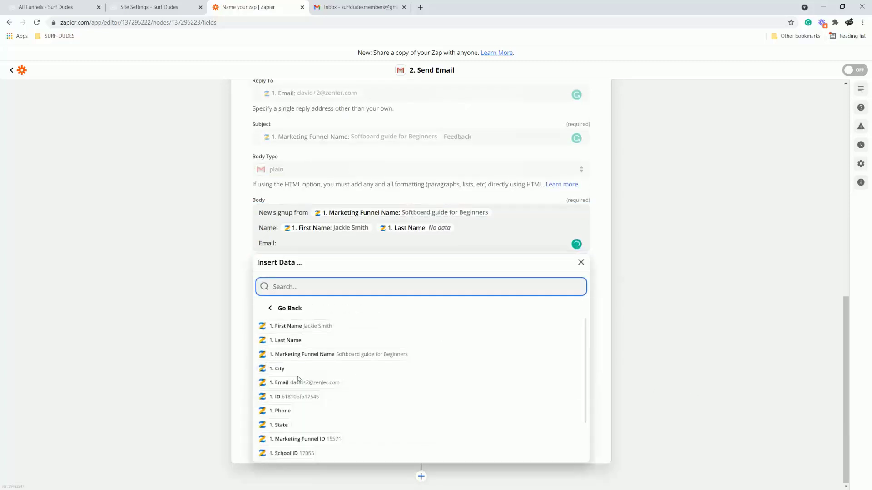
{"action": "left_click", "coordinate": [298, 382]}
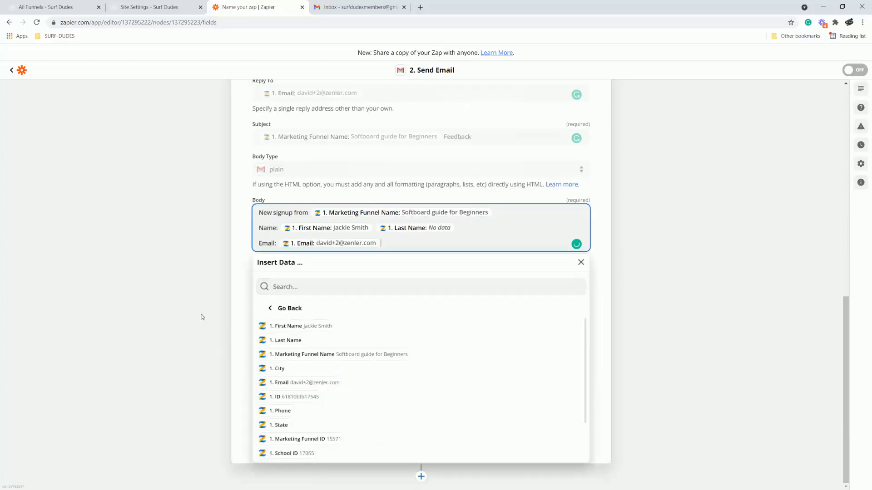
{"action": "key", "text": "Return"}
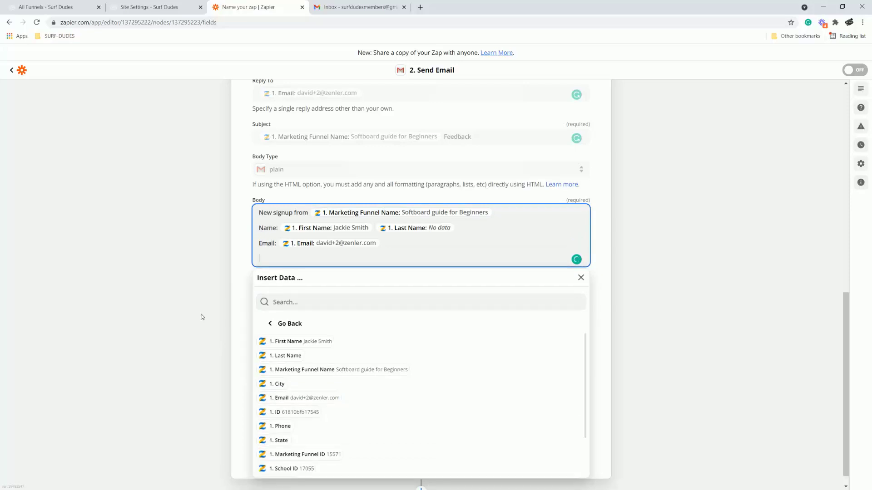
{"action": "type", "text": "Tele:"}
{"action": "left_click", "coordinate": [274, 424]}
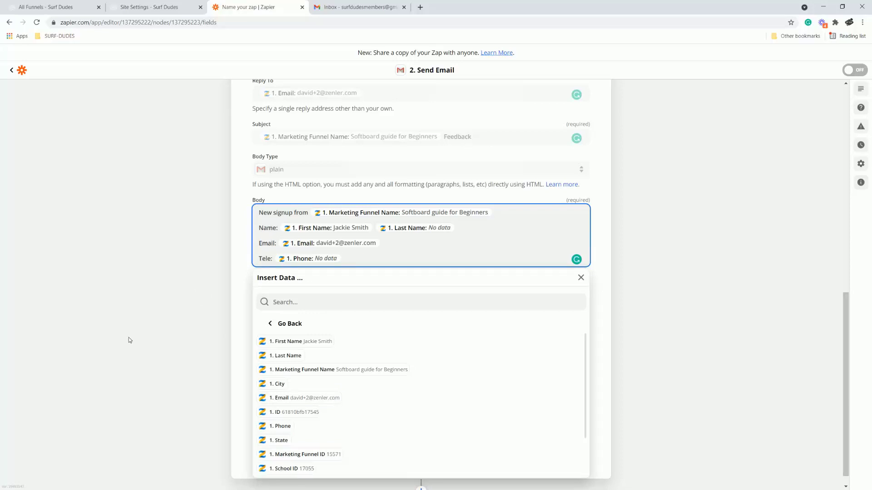
{"action": "left_click", "coordinate": [648, 277]}
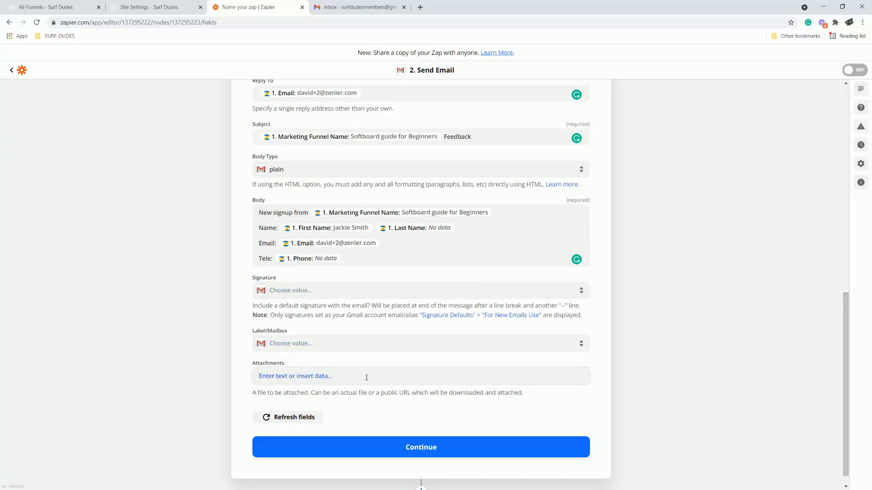
{"action": "left_click", "coordinate": [420, 447]}
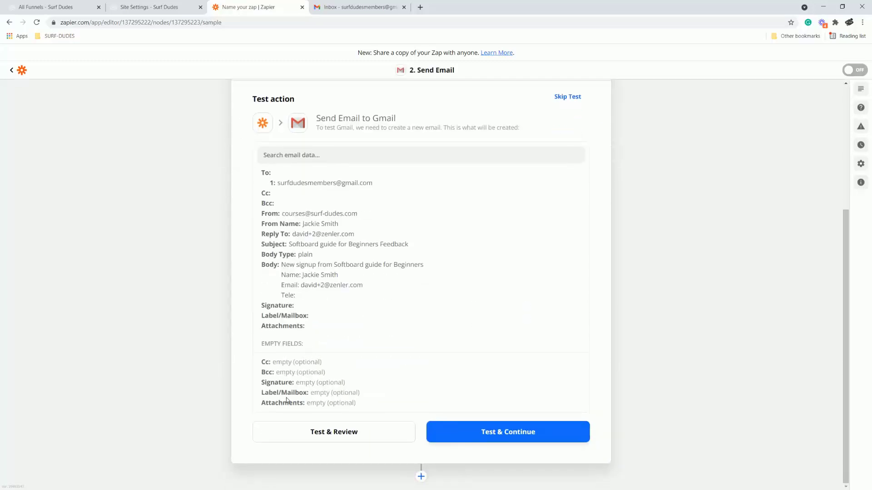
Send the Gmail test email, turn the Zap on, and confirm it shows as On in My Zaps.
{"action": "left_click", "coordinate": [514, 436]}
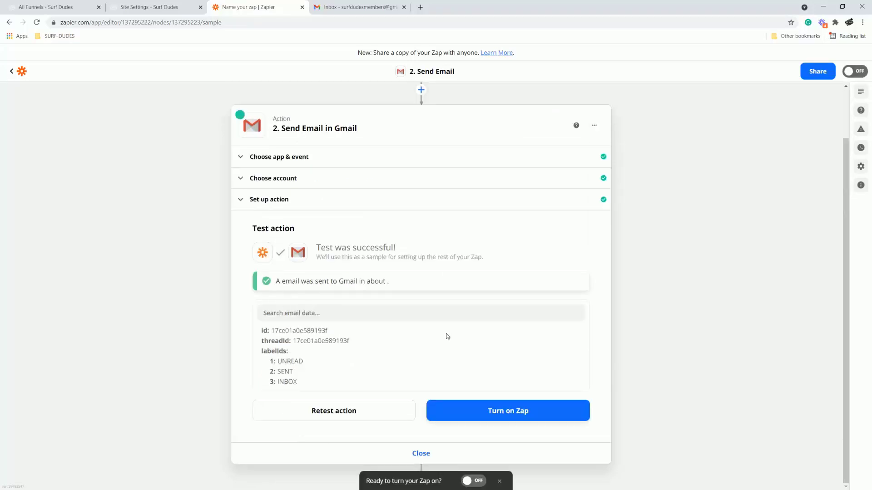
{"action": "left_click", "coordinate": [505, 419]}
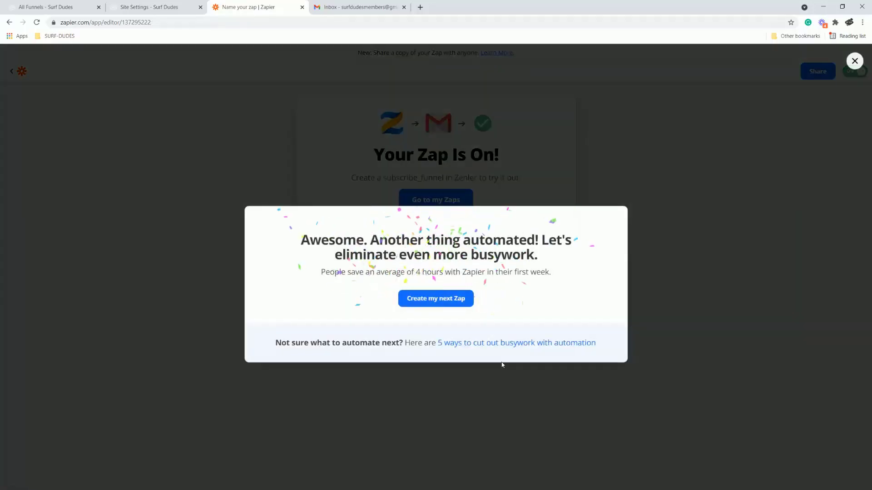
{"action": "left_click", "coordinate": [854, 60]}
{"action": "left_click", "coordinate": [434, 205]}
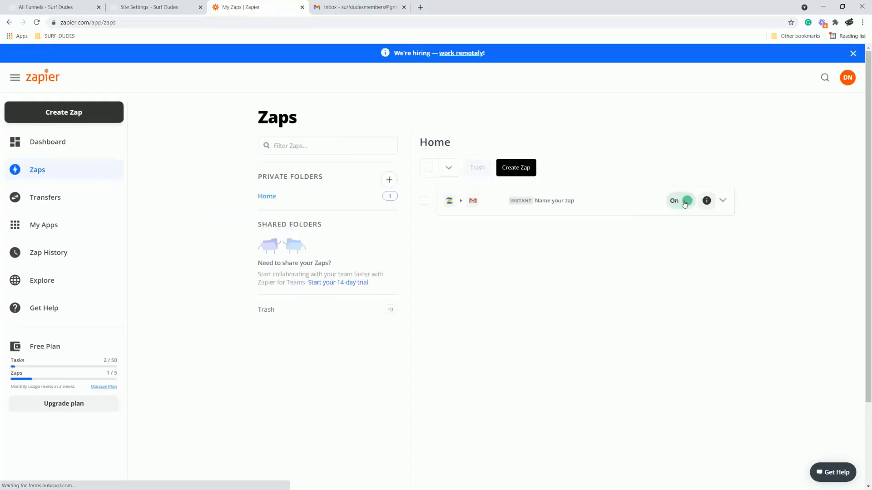
{"action": "left_click", "coordinate": [347, 9]}
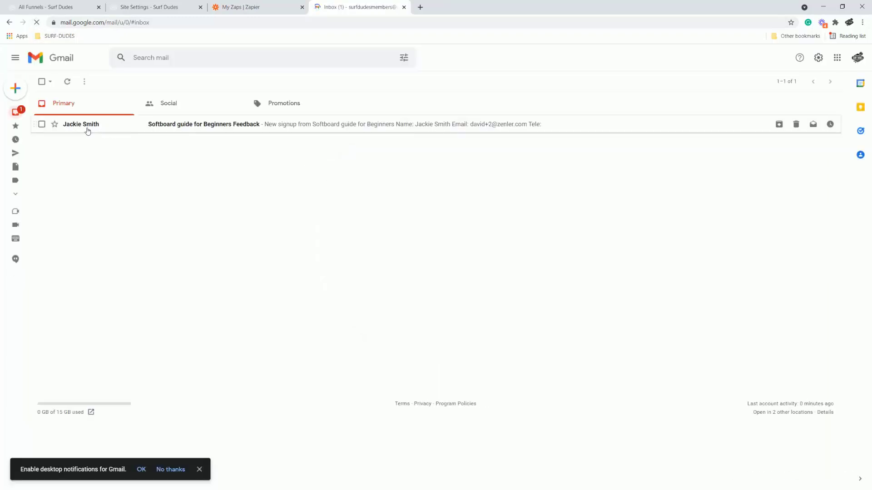
Read the Softboard guide for Beginners Feedback test email, then delete it from the Gmail inbox.
{"action": "left_click", "coordinate": [88, 131]}
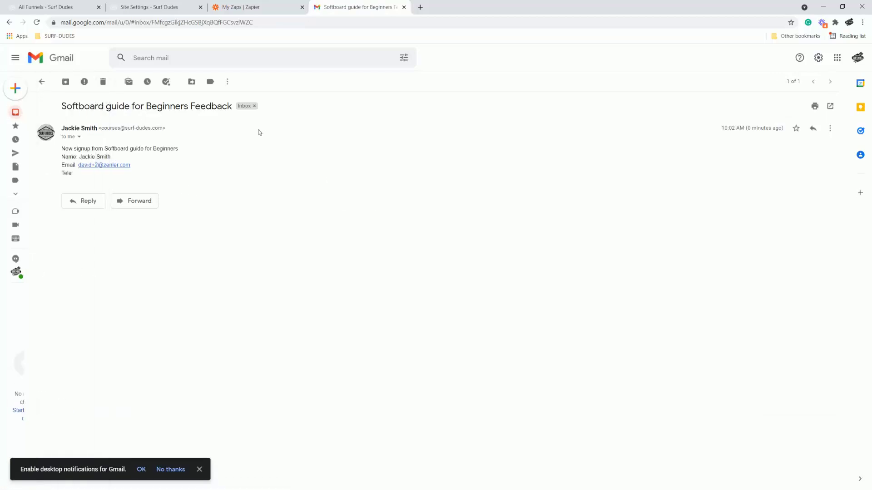
{"action": "left_click", "coordinate": [16, 113]}
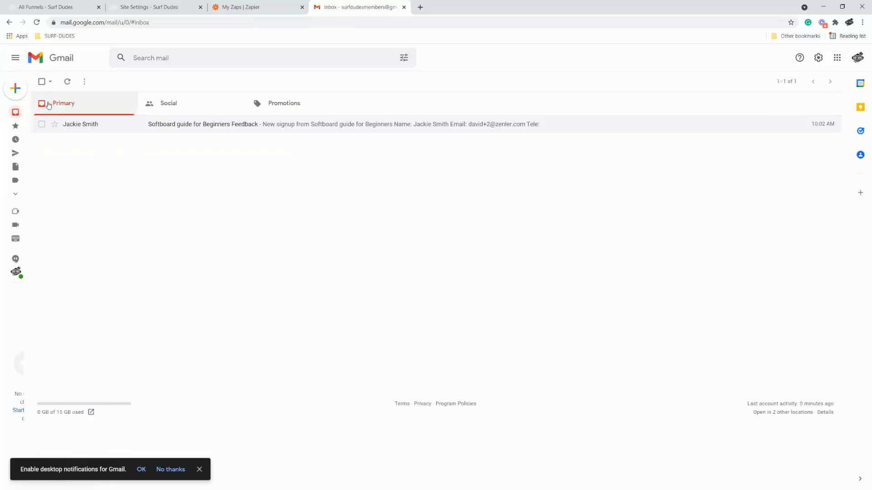
{"action": "left_click", "coordinate": [42, 82]}
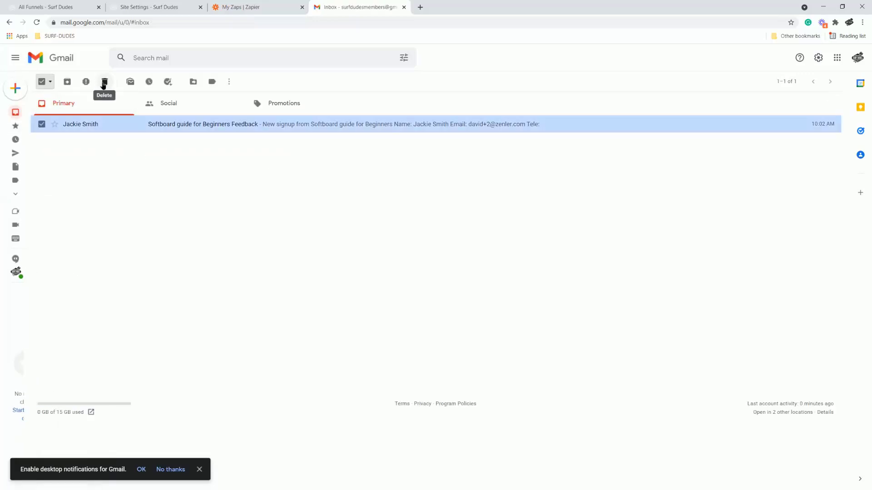
{"action": "left_click", "coordinate": [104, 81]}
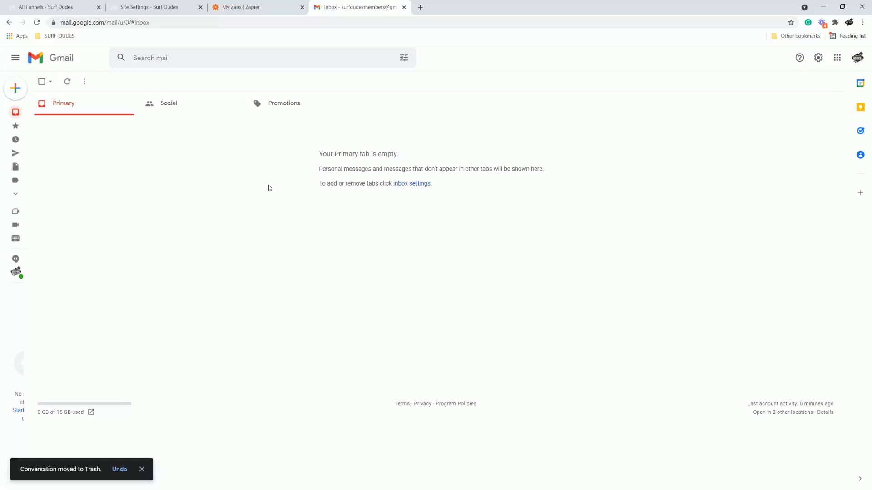
{"action": "left_click", "coordinate": [46, 9]}
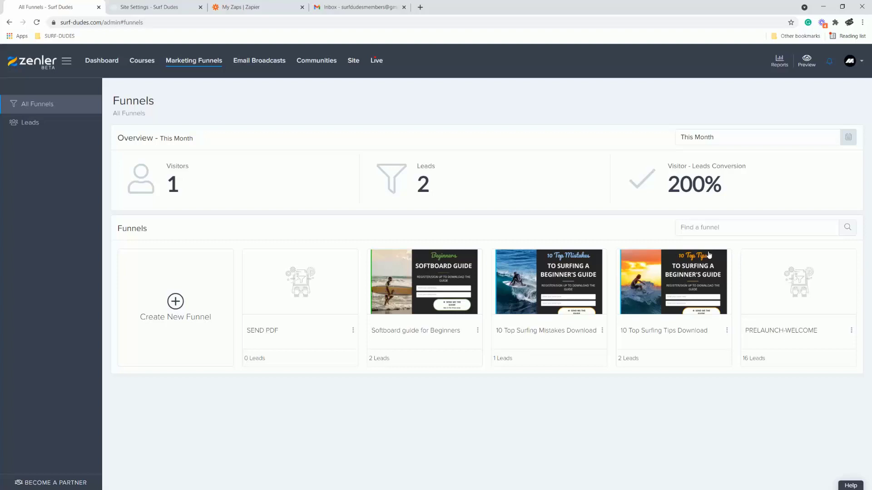
Copy the signup page URL from the Softboard guide for Beginners funnel's steps.
{"action": "left_click", "coordinate": [432, 278]}
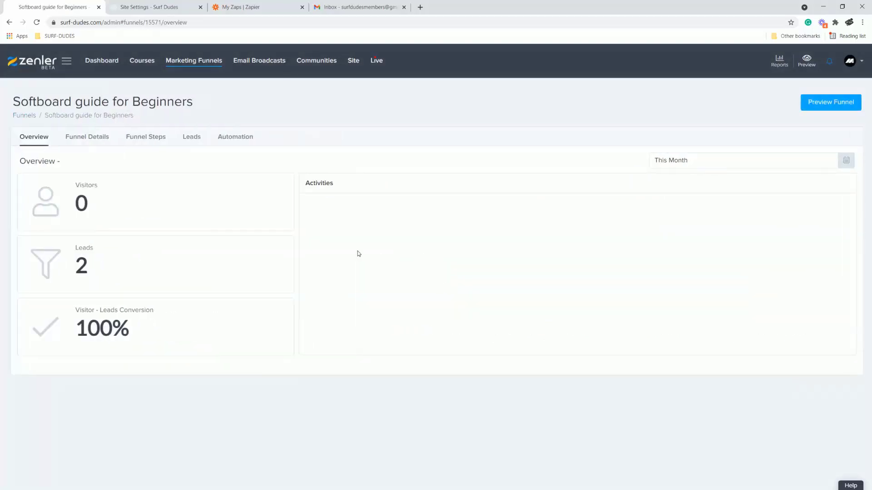
{"action": "left_click", "coordinate": [114, 141]}
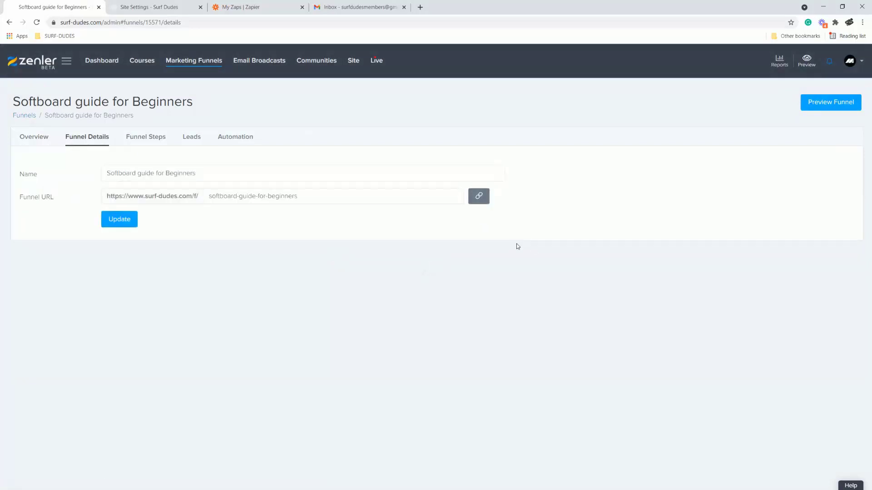
{"action": "left_click", "coordinate": [147, 139]}
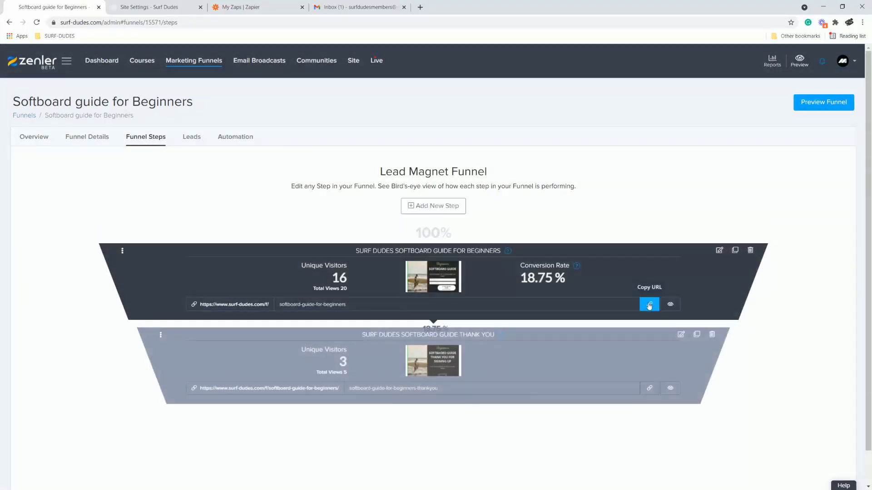
{"action": "left_click", "coordinate": [649, 304]}
In an Incognito window, load the signup page and submit a test subscriber's name and email.
{"action": "left_click", "coordinate": [863, 22]}
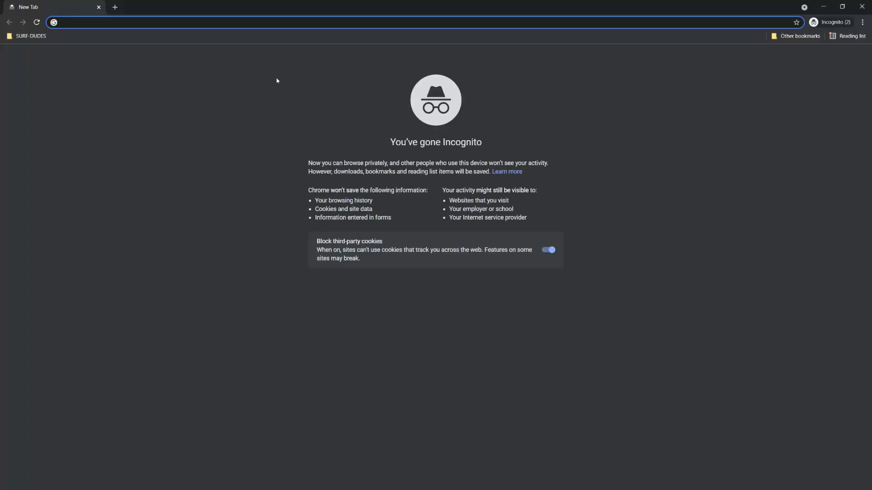
{"action": "key", "text": "ctrl+v"}
{"action": "key", "text": "Return"}
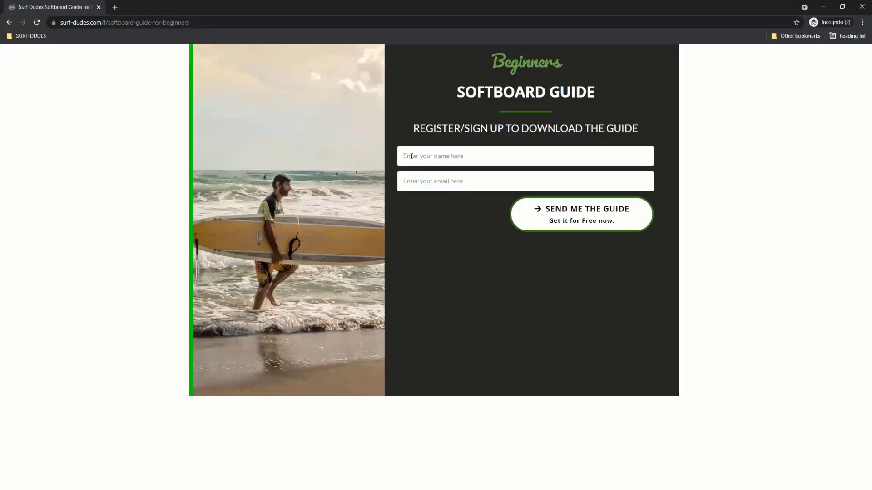
{"action": "left_click", "coordinate": [425, 156]}
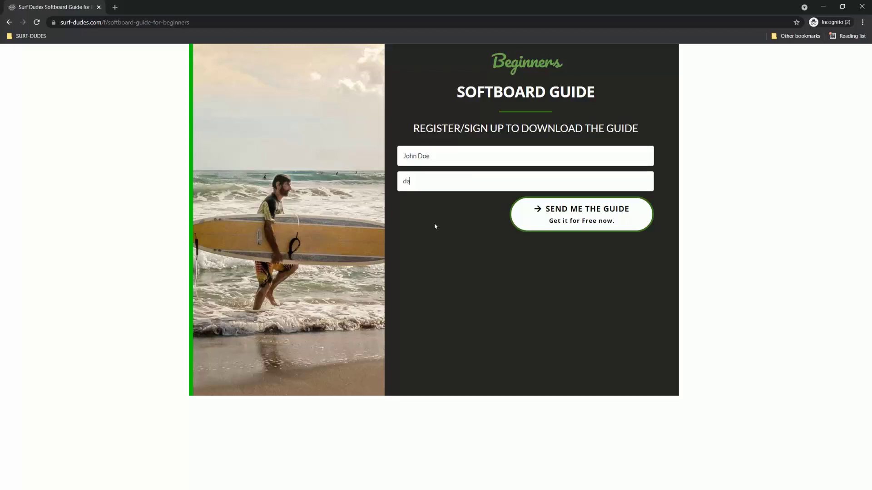
{"action": "left_click", "coordinate": [563, 216]}
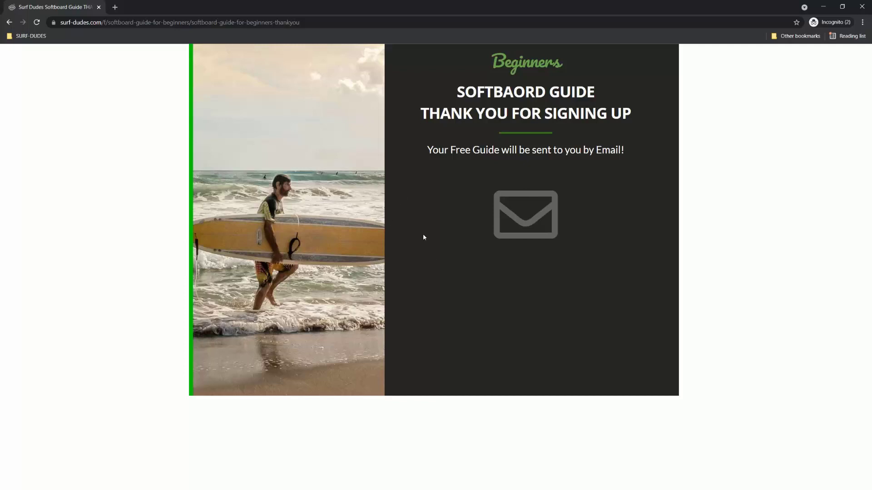
{"action": "left_click", "coordinate": [824, 7]}
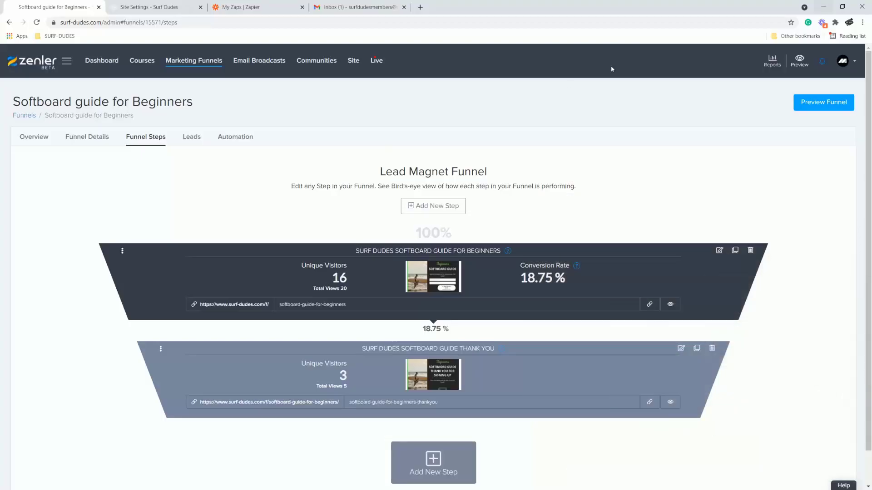
Refresh Gmail and open the new Softboard guide for Beginners Feedback email with the subscriber's details.
{"action": "left_click", "coordinate": [339, 9]}
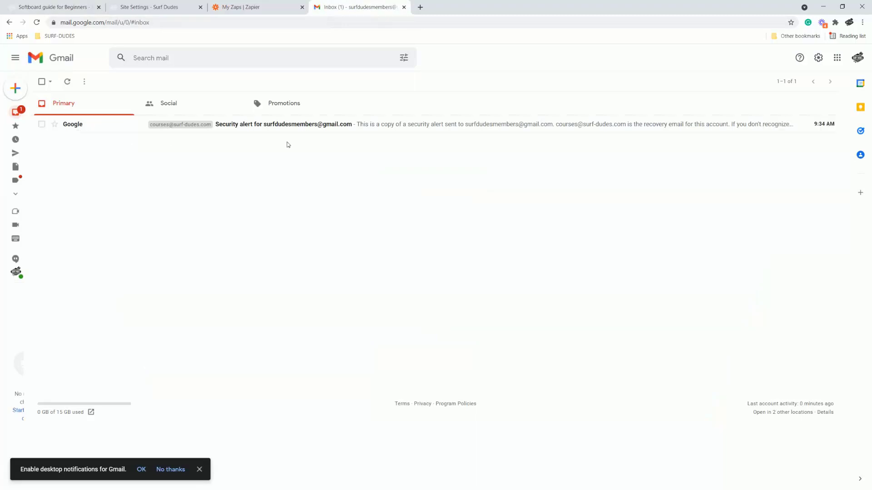
{"action": "left_click", "coordinate": [67, 82]}
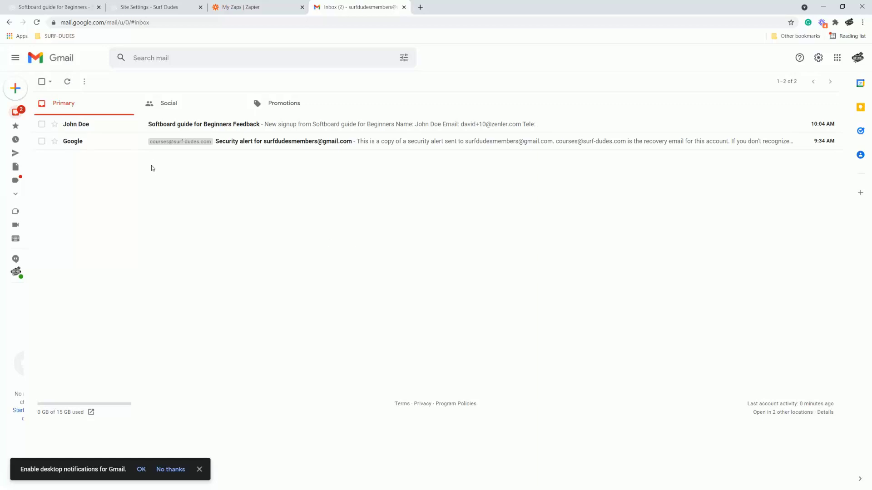
{"action": "left_click", "coordinate": [80, 126]}
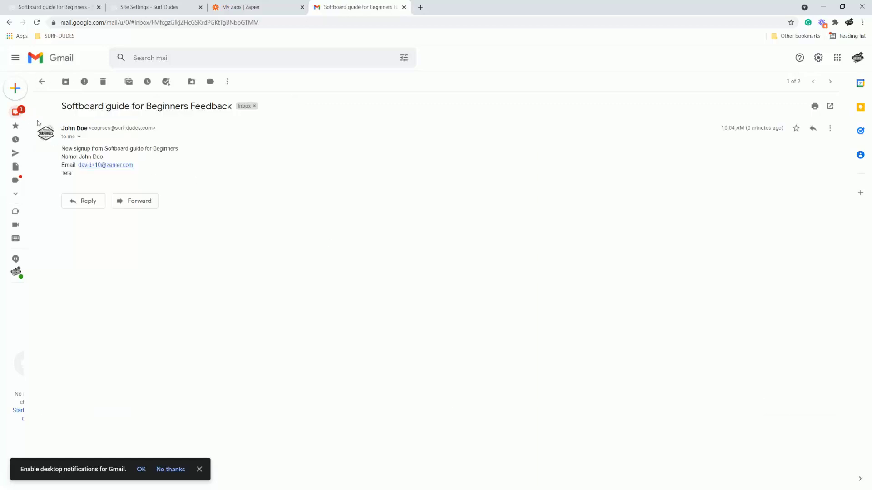
{"action": "double_click", "coordinate": [84, 157]}
{"action": "left_click", "coordinate": [117, 161]}
{"action": "left_click", "coordinate": [243, 7]}
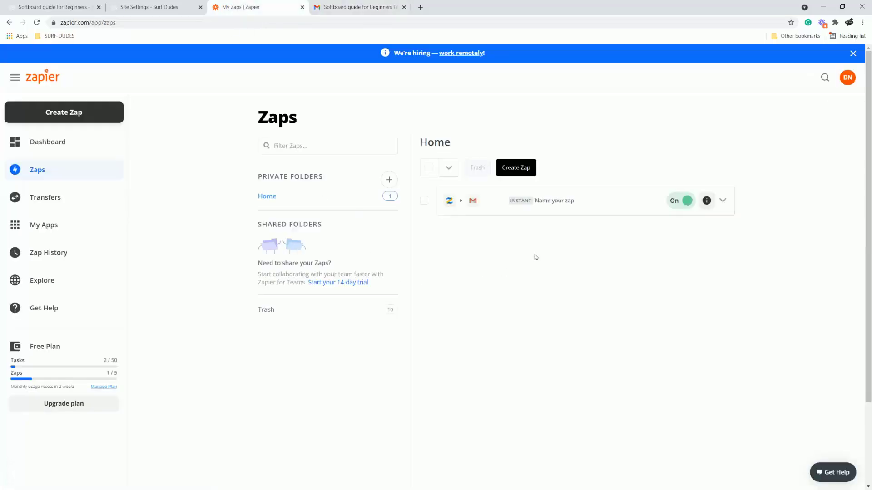